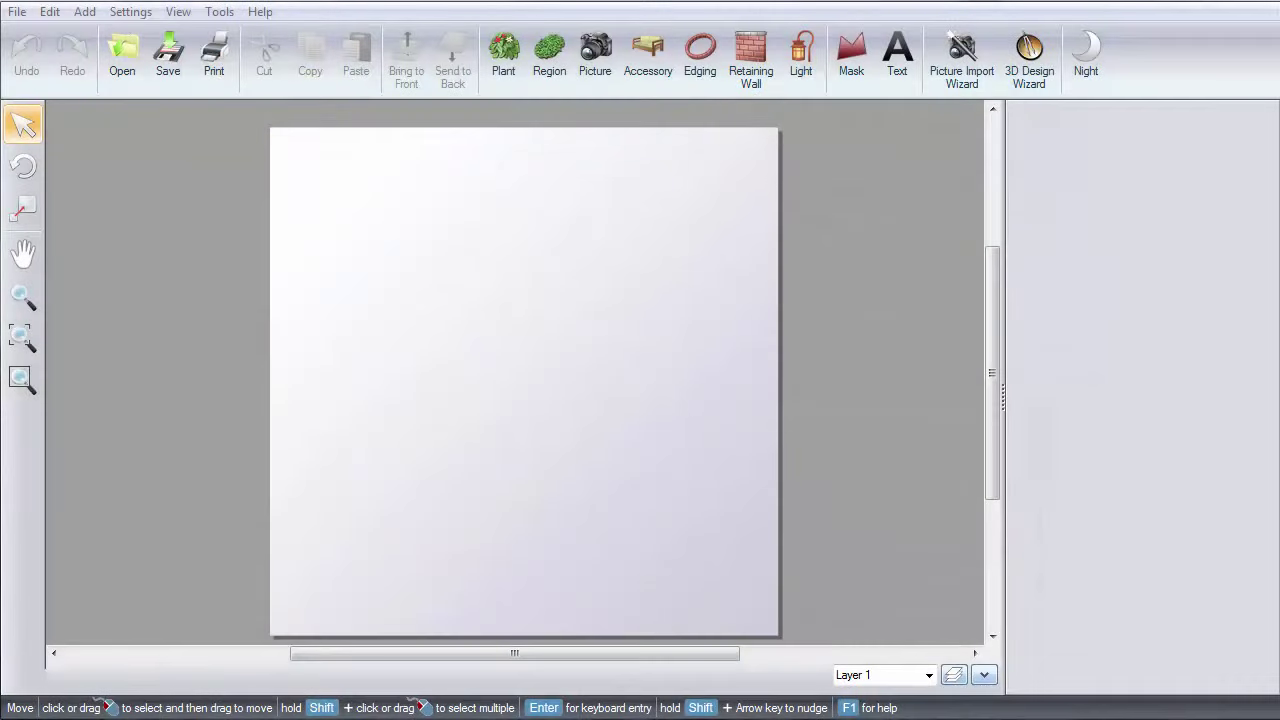
# Import Tutorial.jpg as the background photo through the Background Picture import wizard.
pyautogui.click(110, 6)
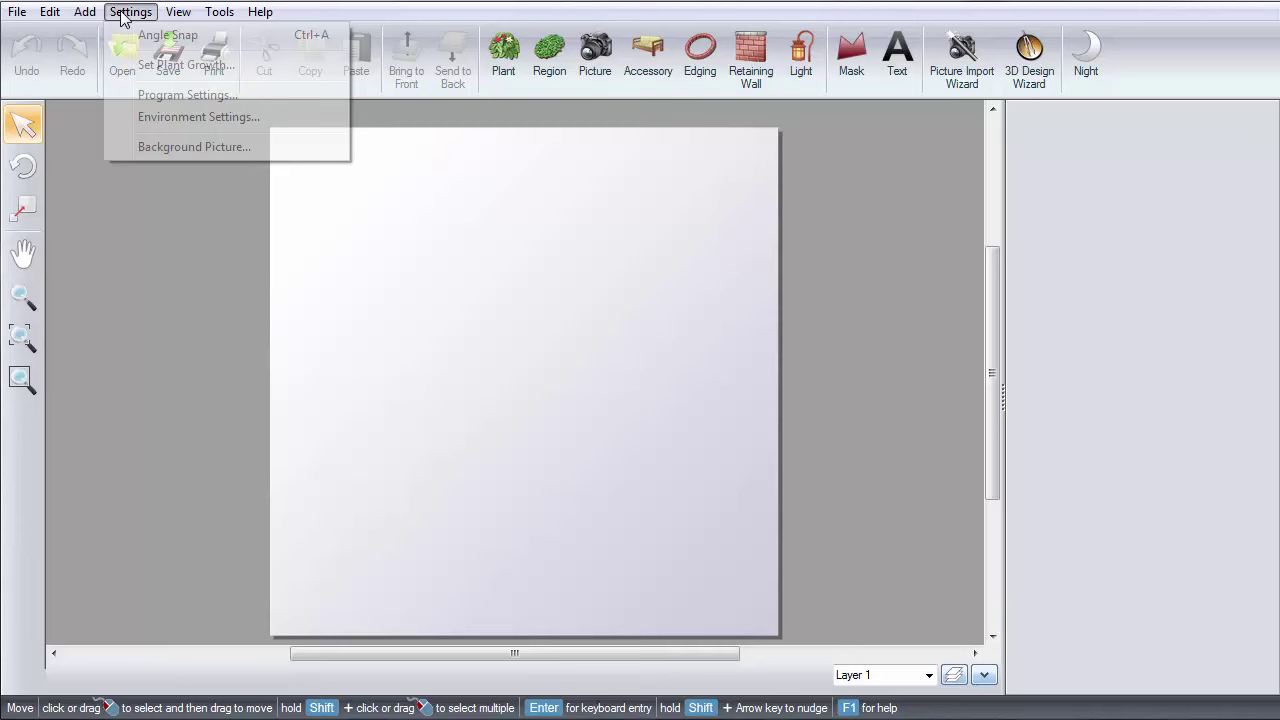
pyautogui.click(178, 152)
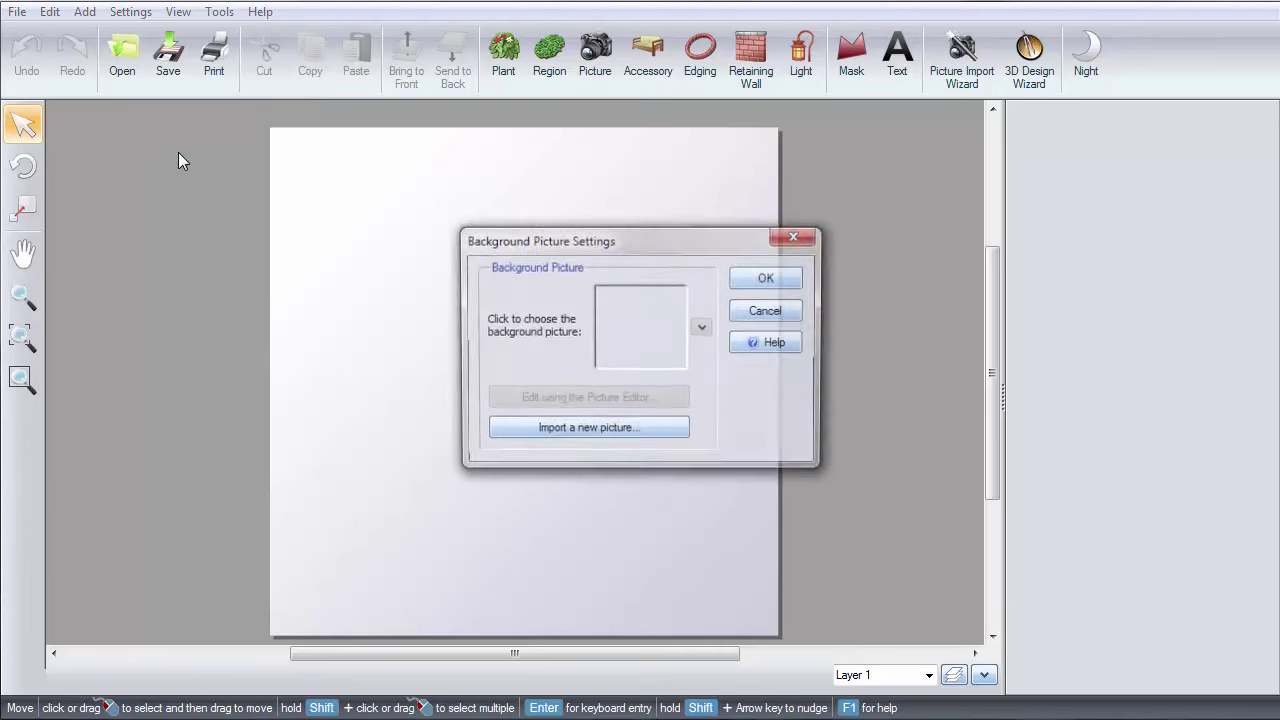
pyautogui.click(577, 432)
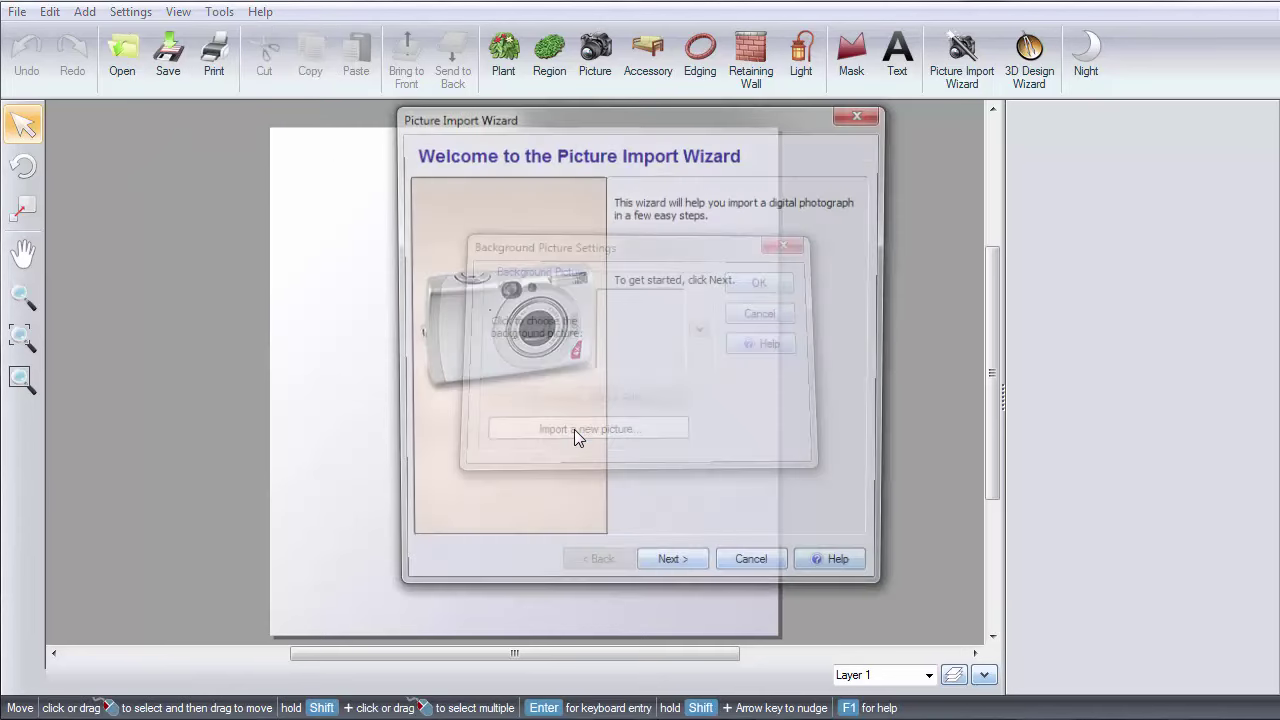
pyautogui.click(673, 569)
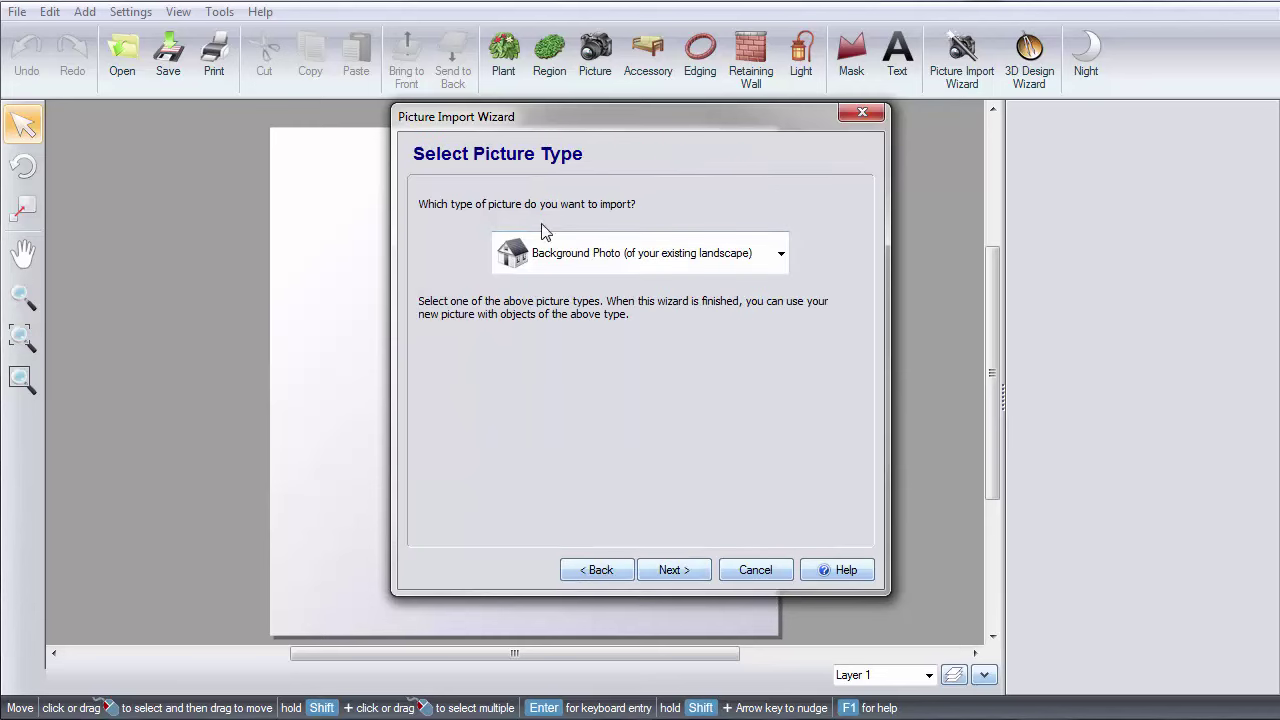
pyautogui.click(686, 569)
pyautogui.click(686, 569)
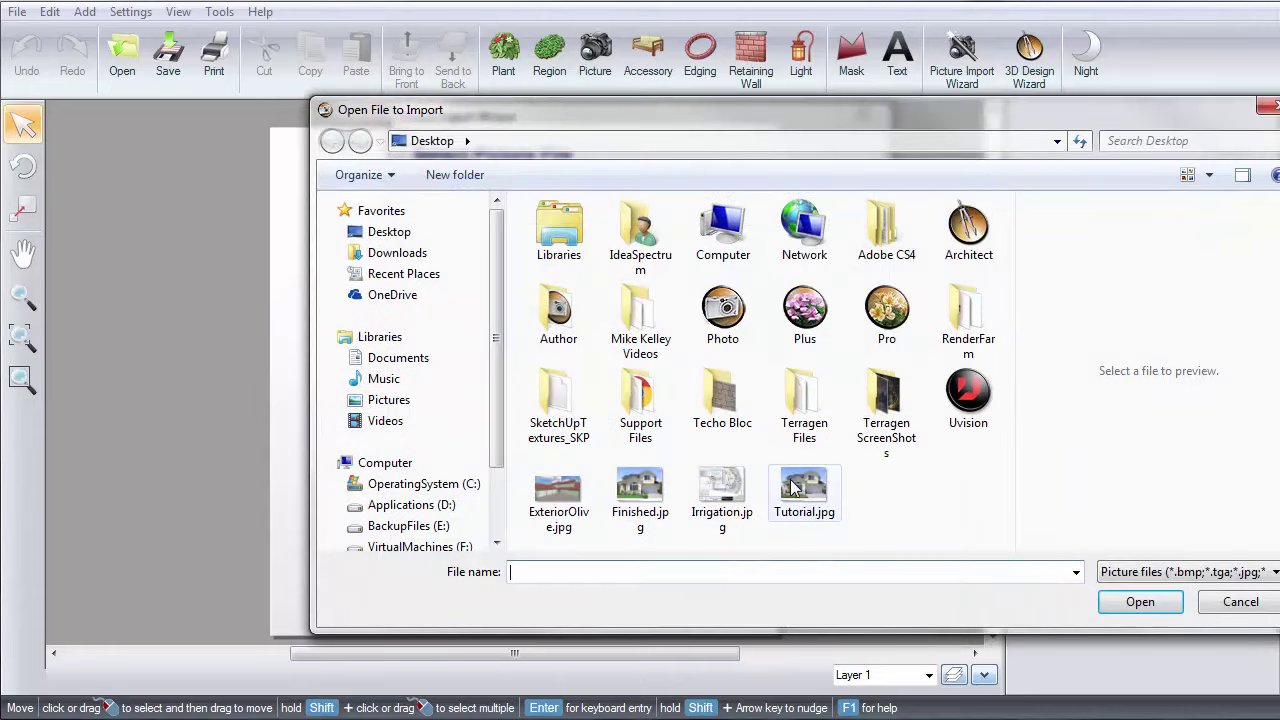
pyautogui.doubleClick(796, 486)
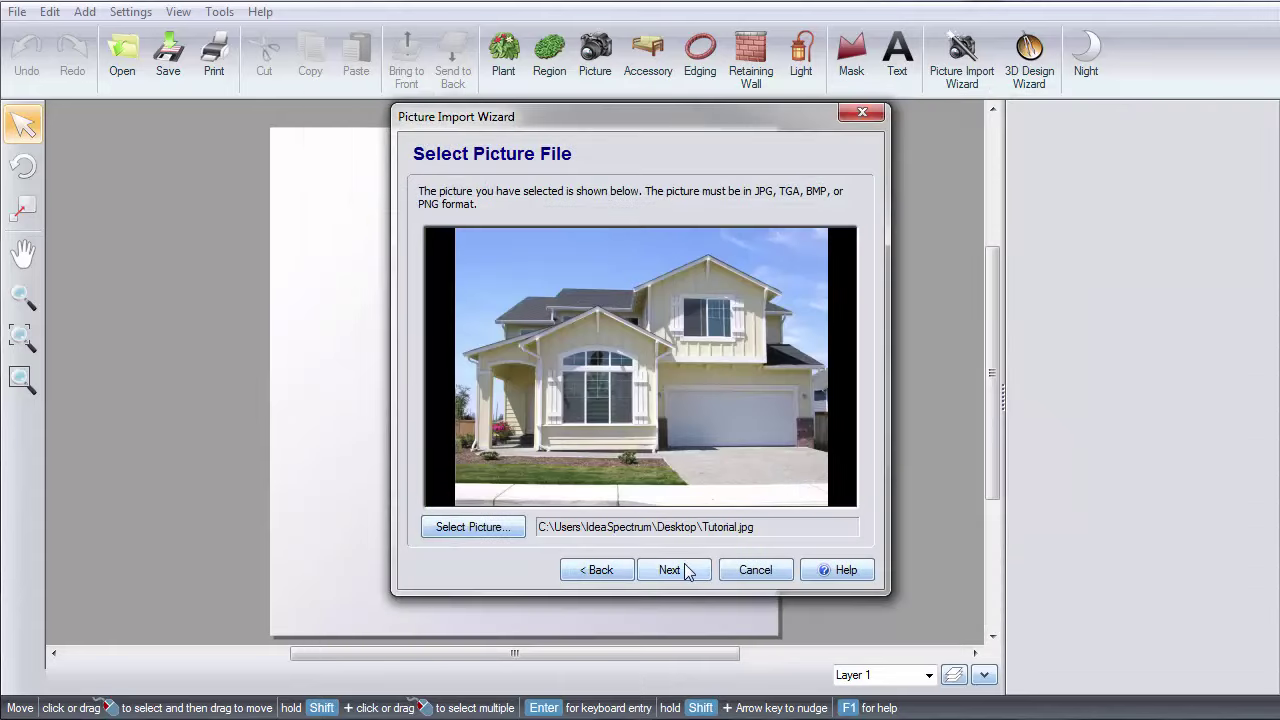
pyautogui.click(684, 569)
pyautogui.click(691, 569)
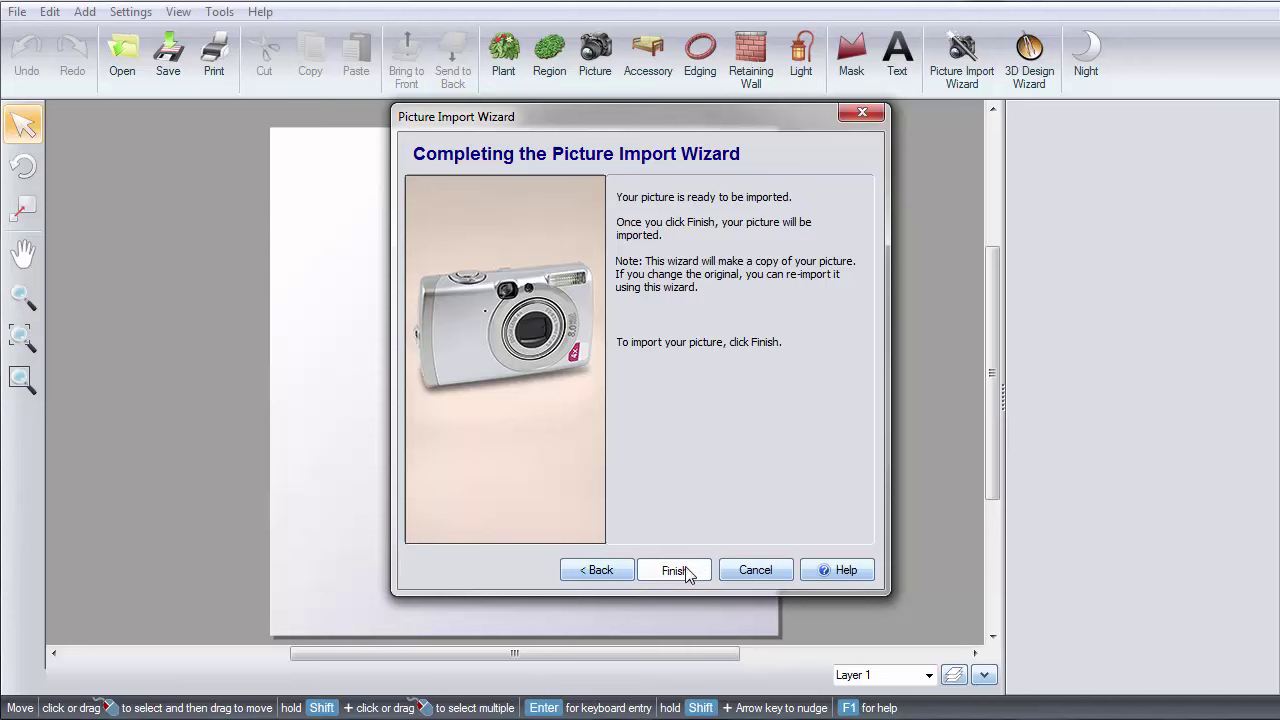
pyautogui.click(687, 571)
pyautogui.click(805, 428)
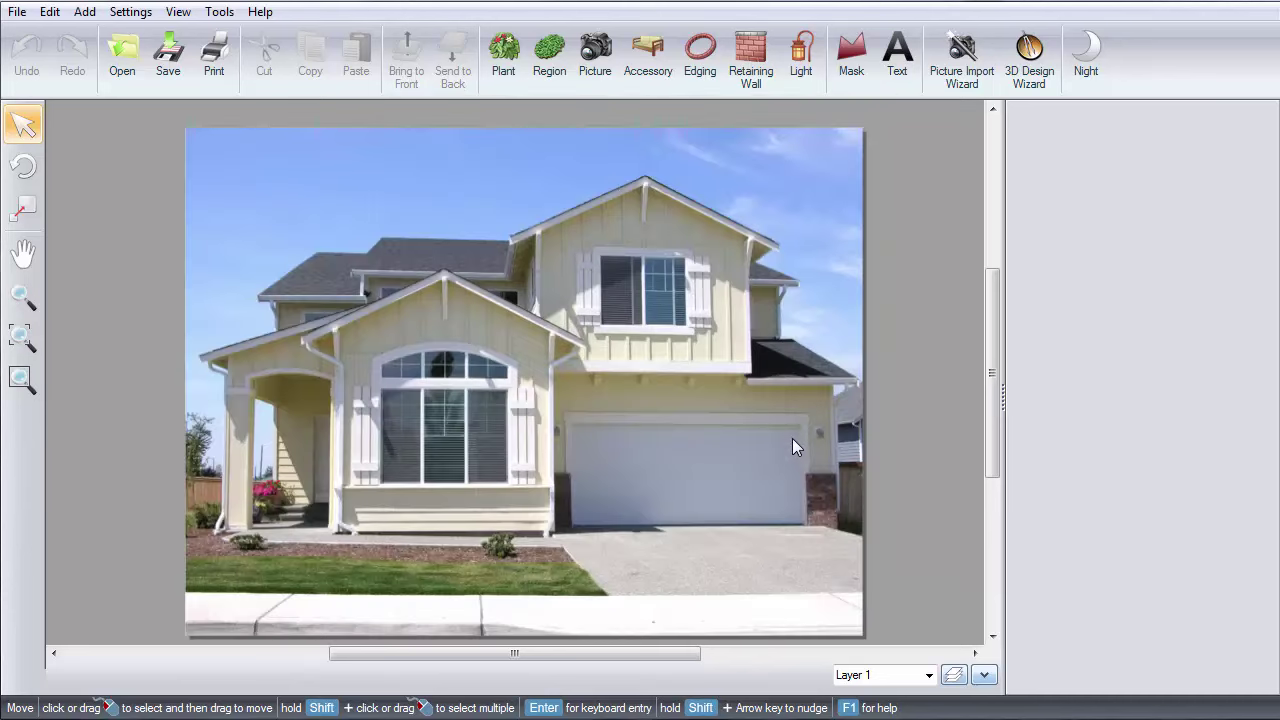
# Outline the front lawn with a four-corner grass region closed at the driveway corner.
pyautogui.click(551, 53)
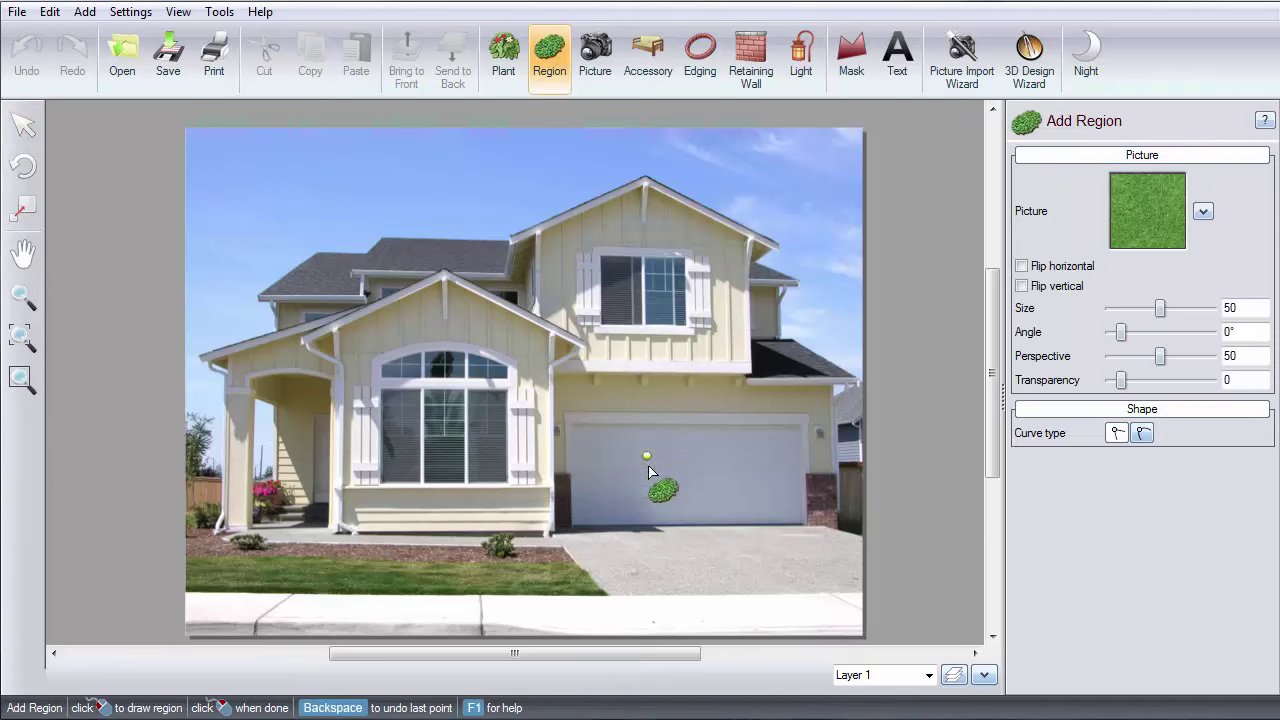
pyautogui.click(606, 597)
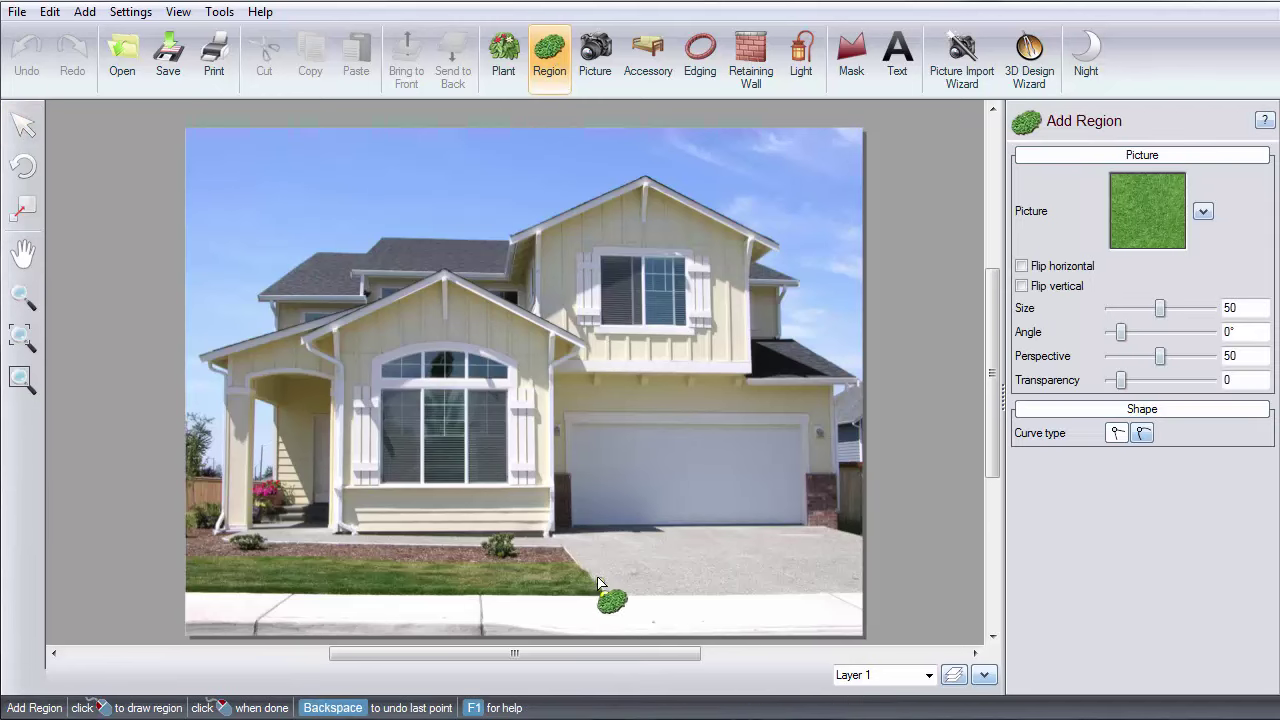
pyautogui.click(579, 565)
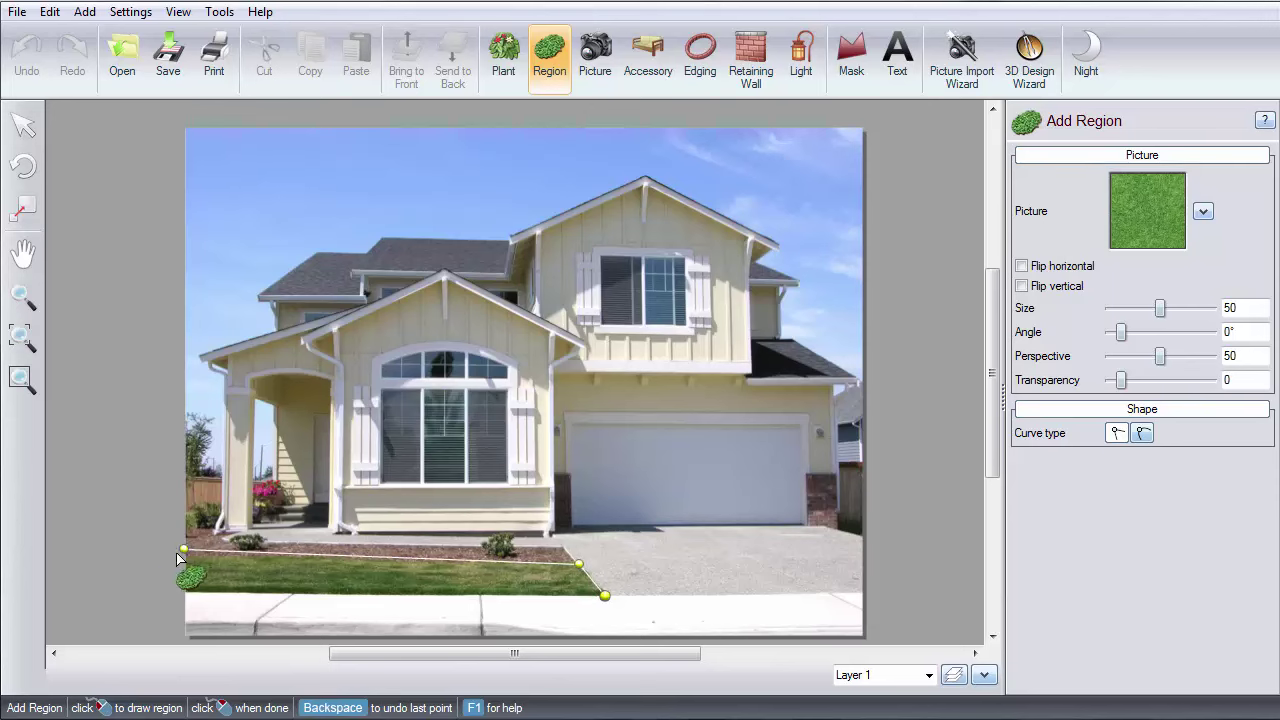
pyautogui.click(156, 558)
pyautogui.click(150, 601)
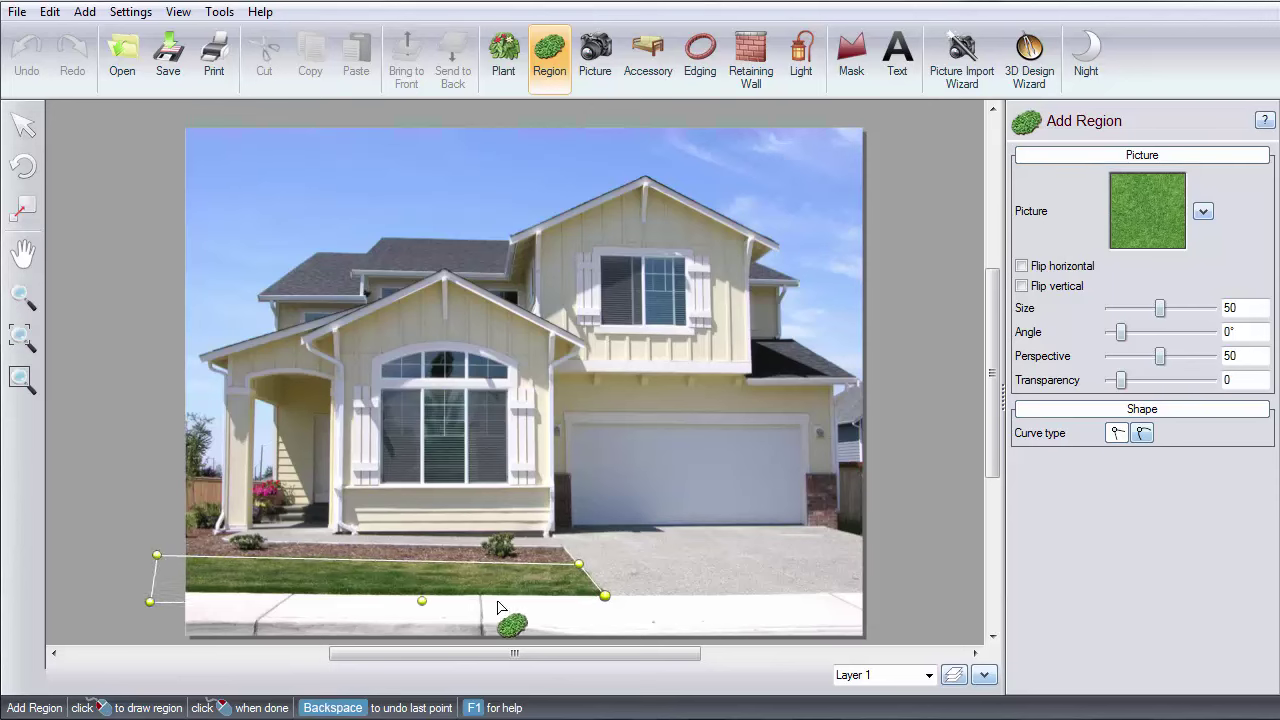
pyautogui.click(605, 597)
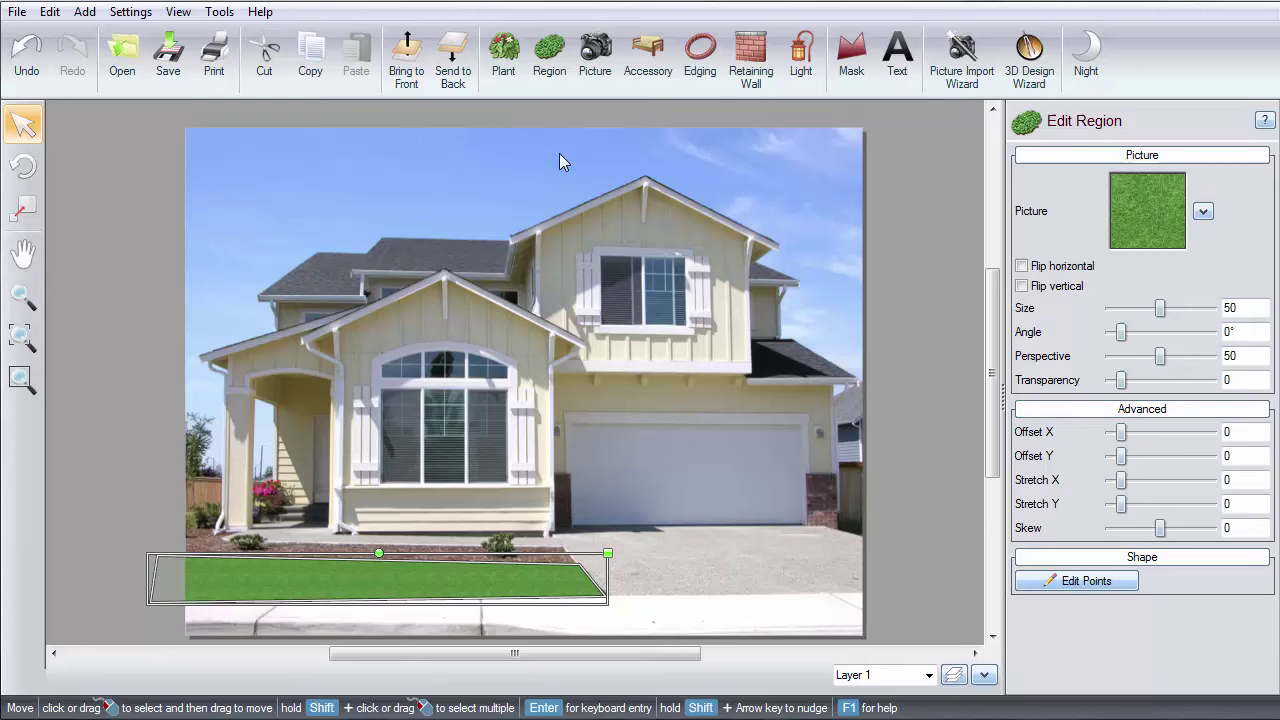
# Outline the planting-bed strip along the house front as a straight-edged region, removing one stray point.
pyautogui.click(550, 60)
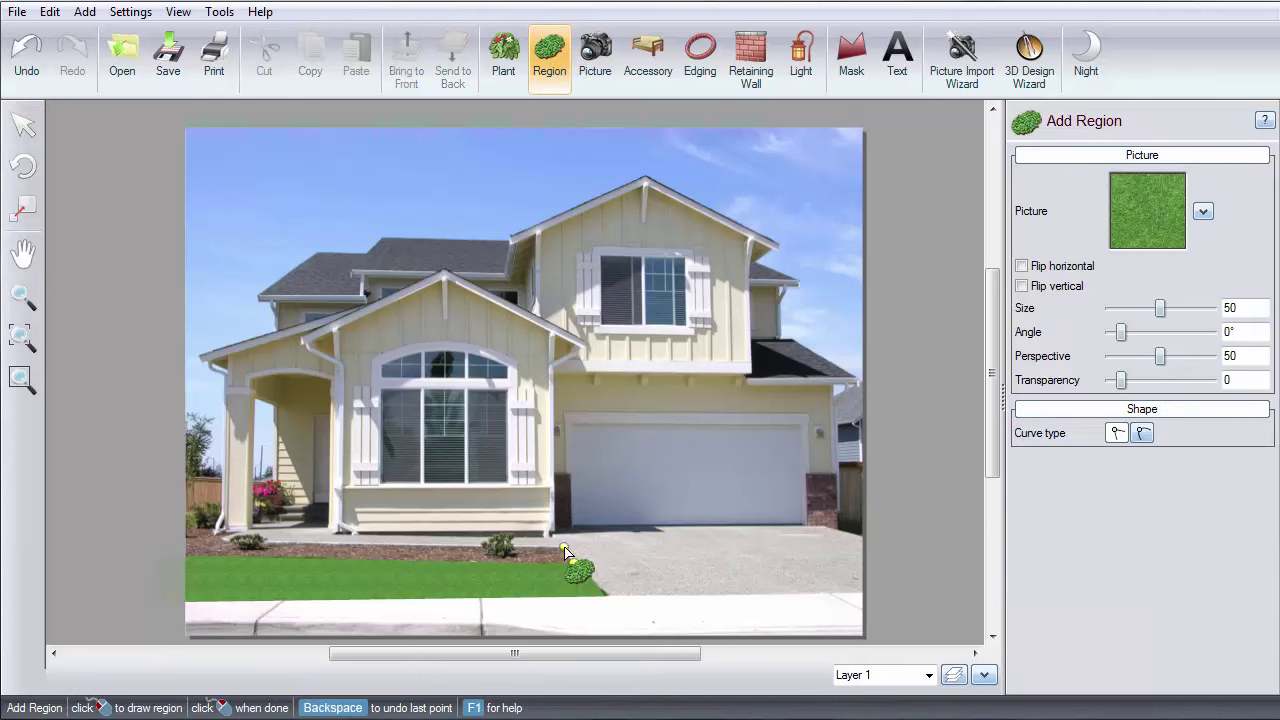
pyautogui.click(564, 548)
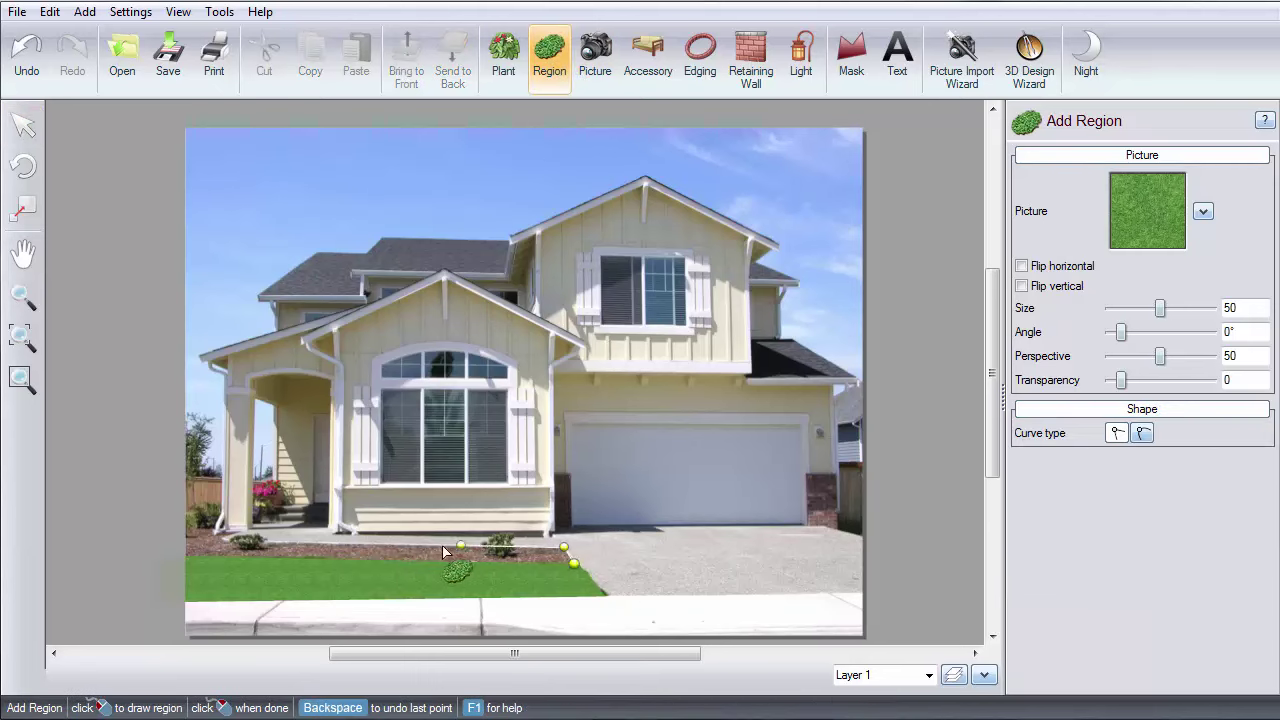
pyautogui.click(230, 543)
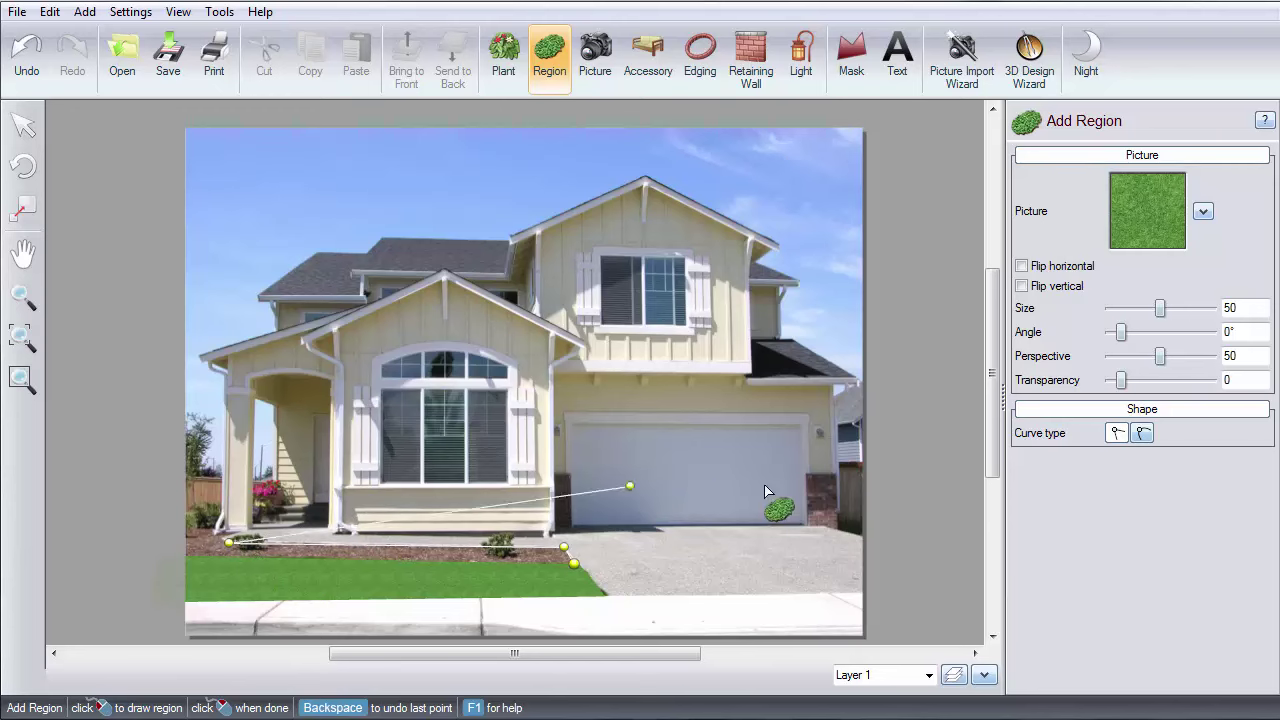
pyautogui.click(1117, 433)
pyautogui.press('BackSpace')
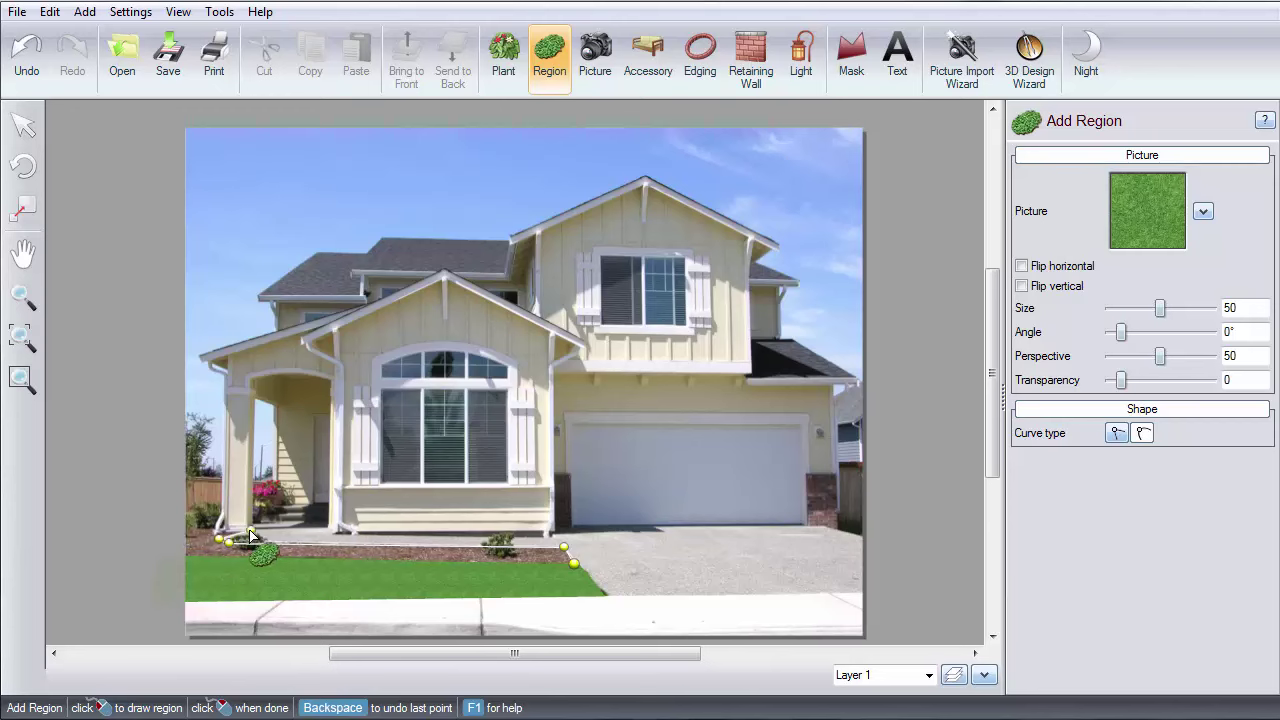
pyautogui.click(241, 530)
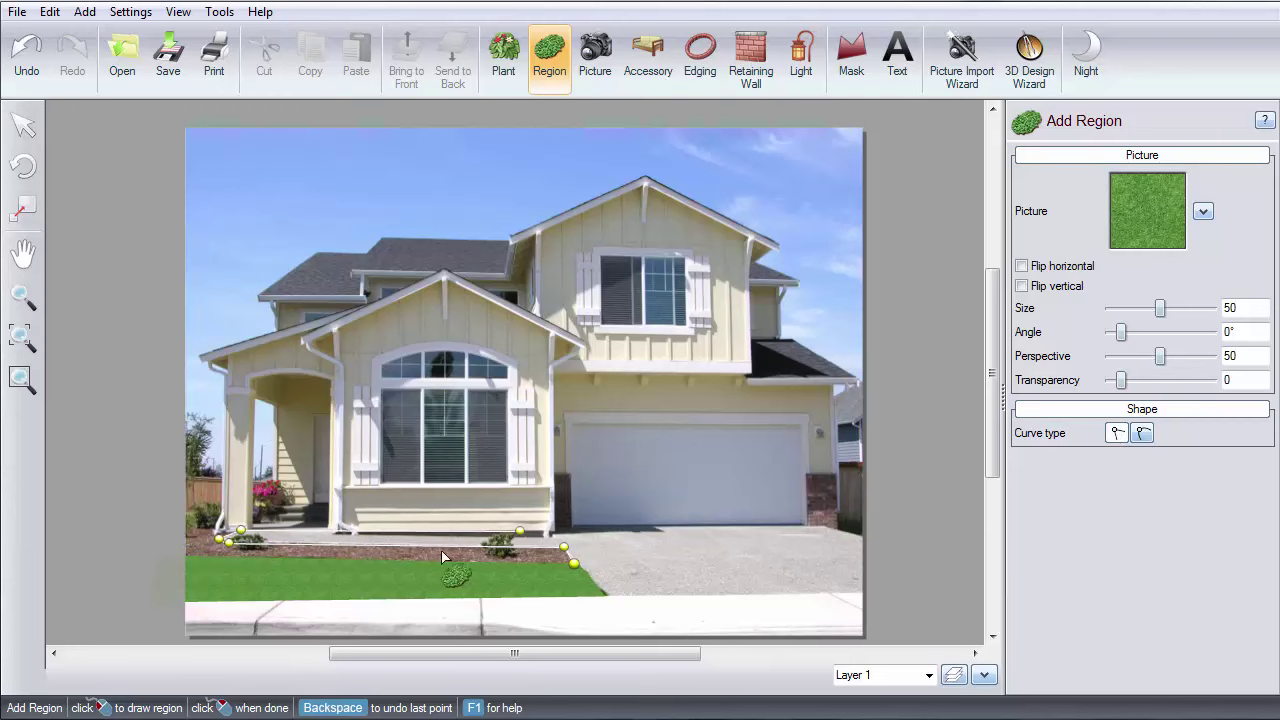
pyautogui.click(169, 528)
pyautogui.click(151, 559)
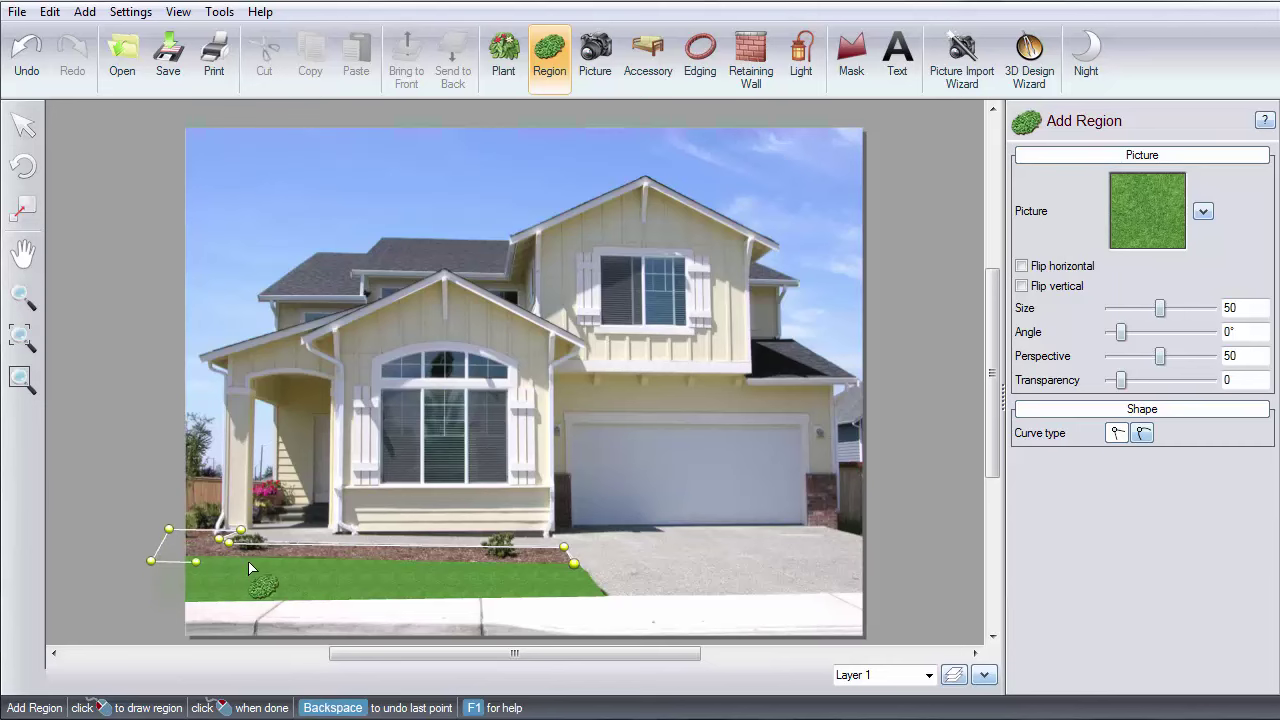
pyautogui.rightClick(576, 566)
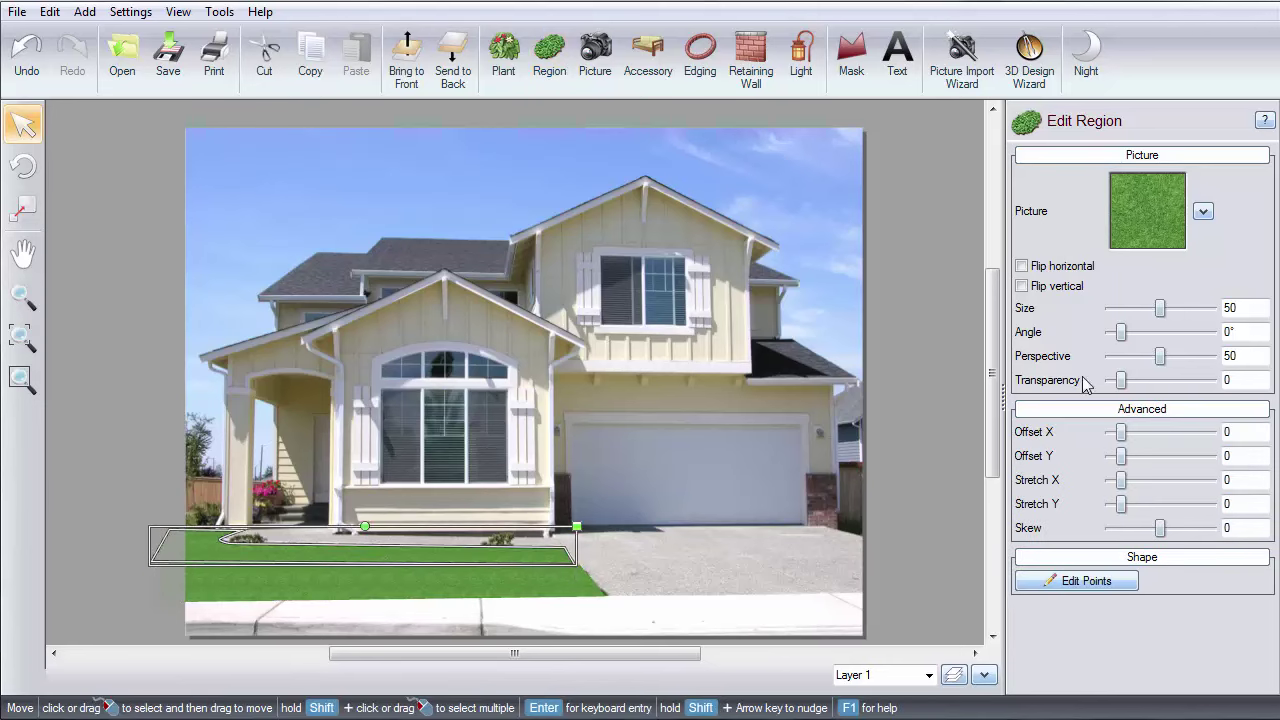
# Fill the bed region with the Mulch14 material.
pyautogui.click(1147, 211)
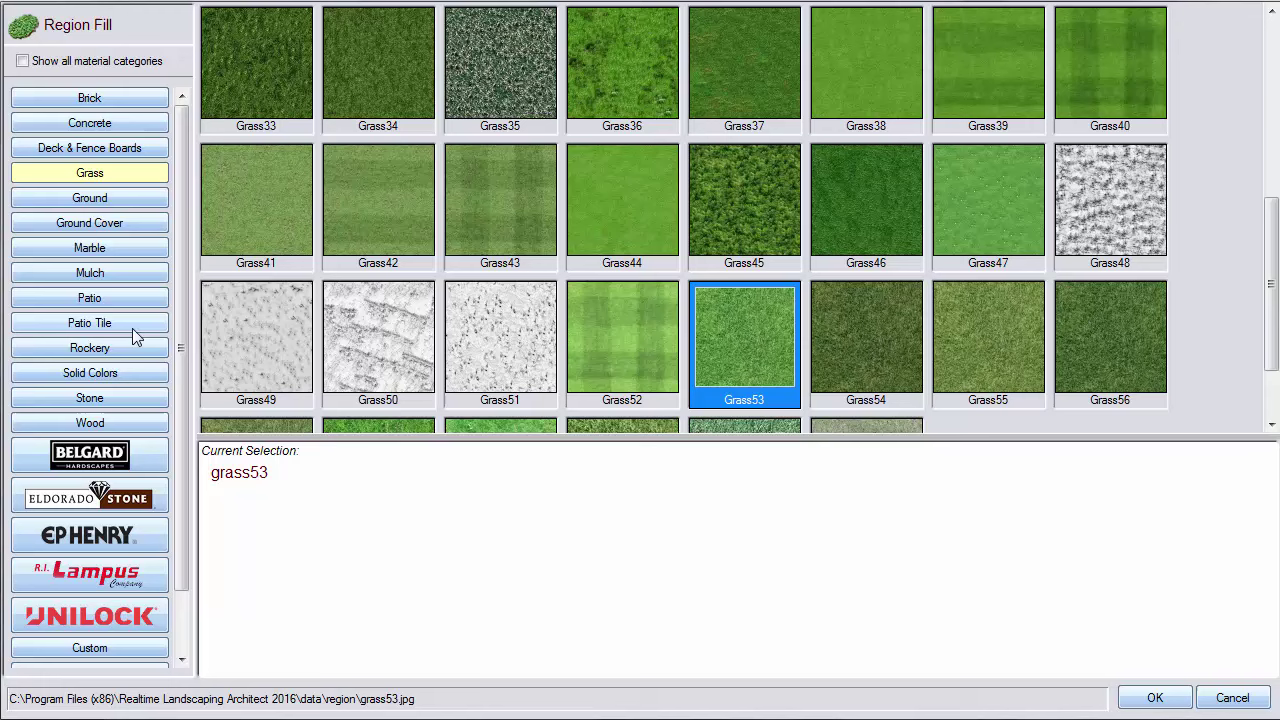
pyautogui.click(100, 273)
pyautogui.doubleClick(869, 195)
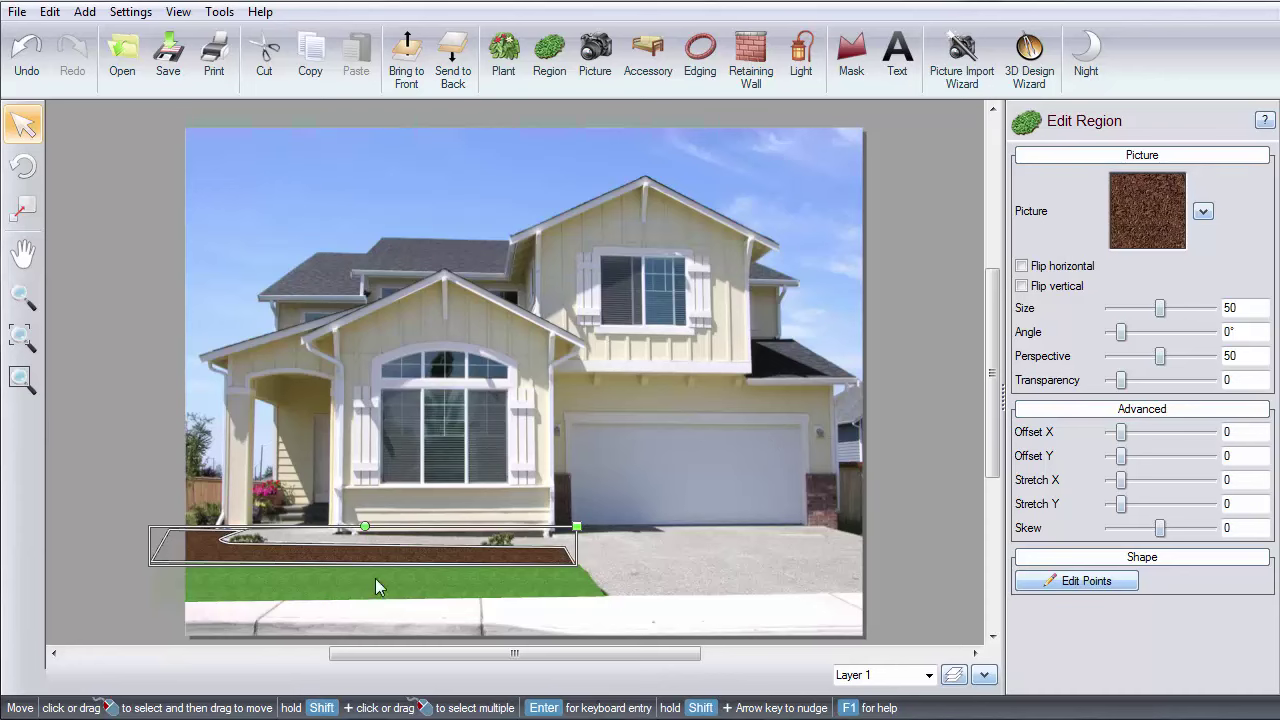
# Send the mulch bed behind the lawn and deselect it.
pyautogui.click(50, 11)
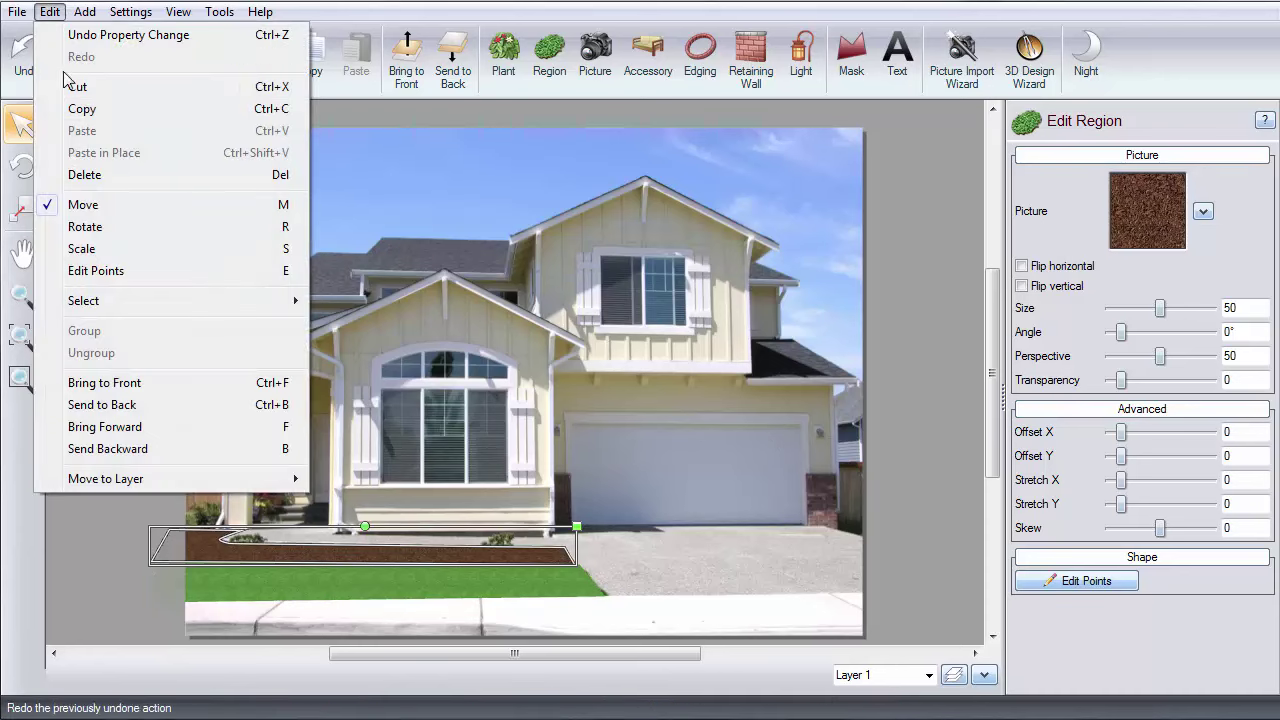
pyautogui.click(140, 407)
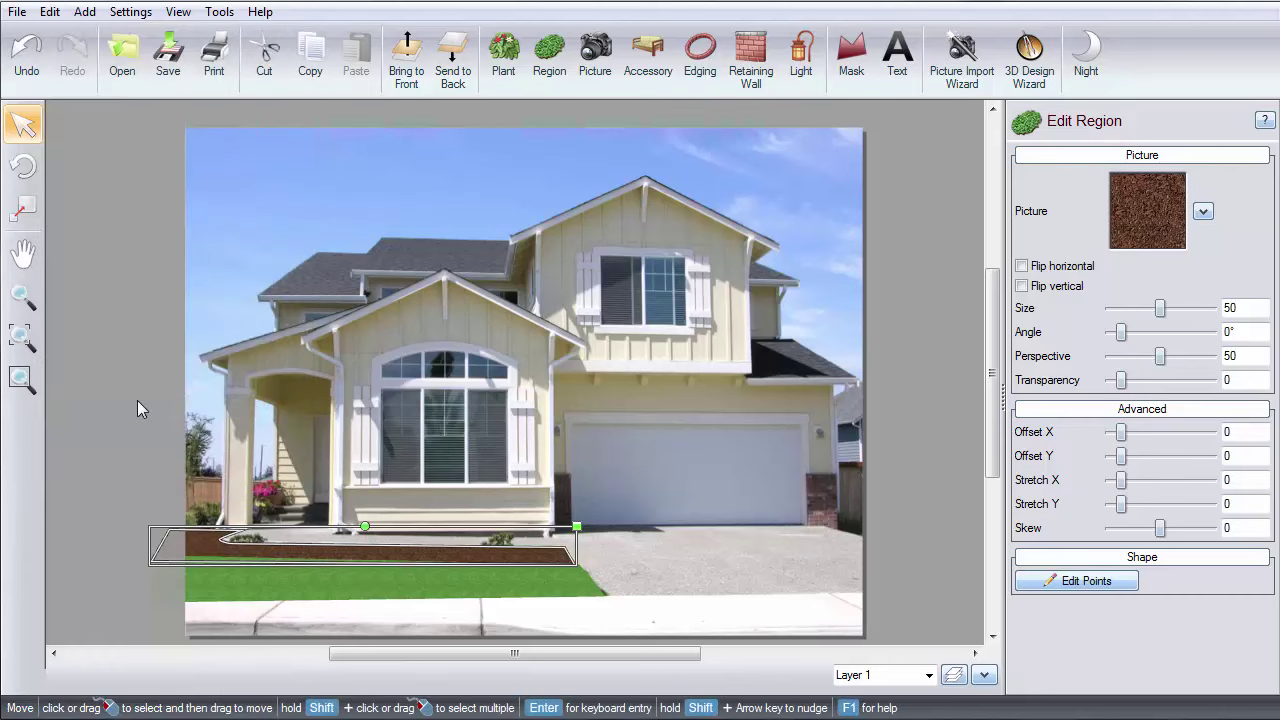
pyautogui.click(121, 574)
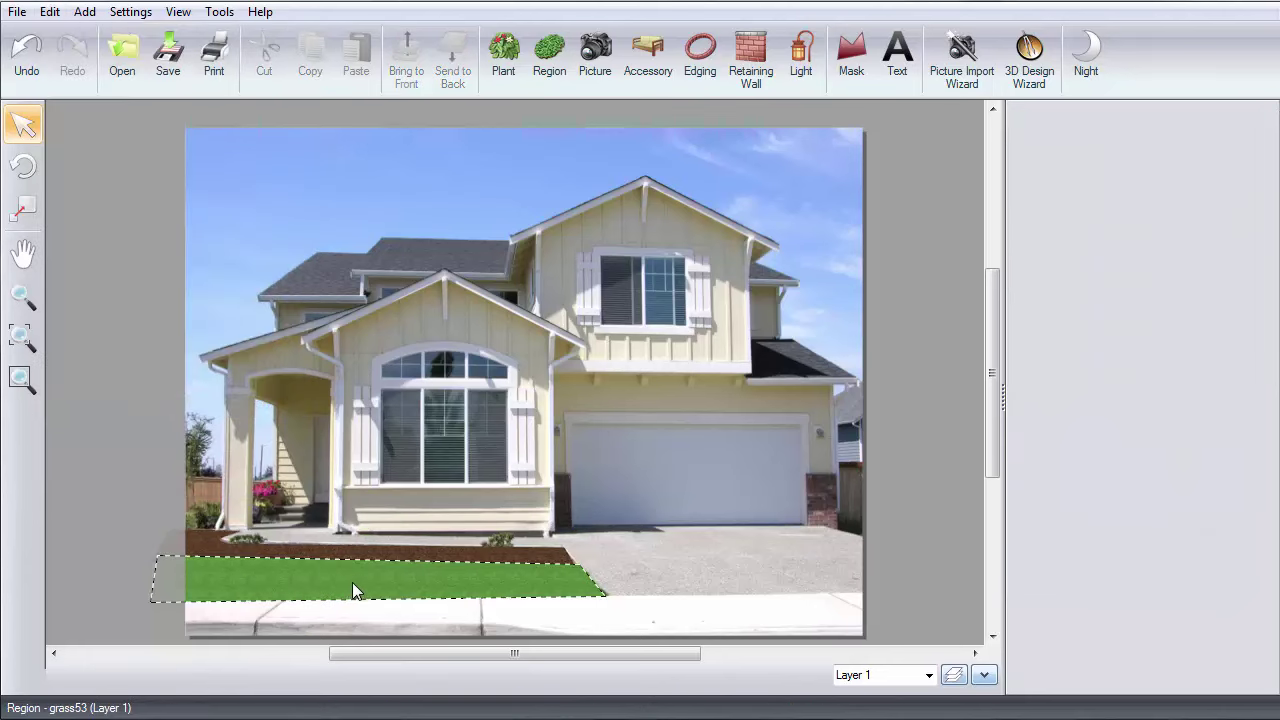
# Draw an edging line along the lawn's top edge from the left side to the driveway.
pyautogui.click(266, 245)
pyautogui.click(700, 50)
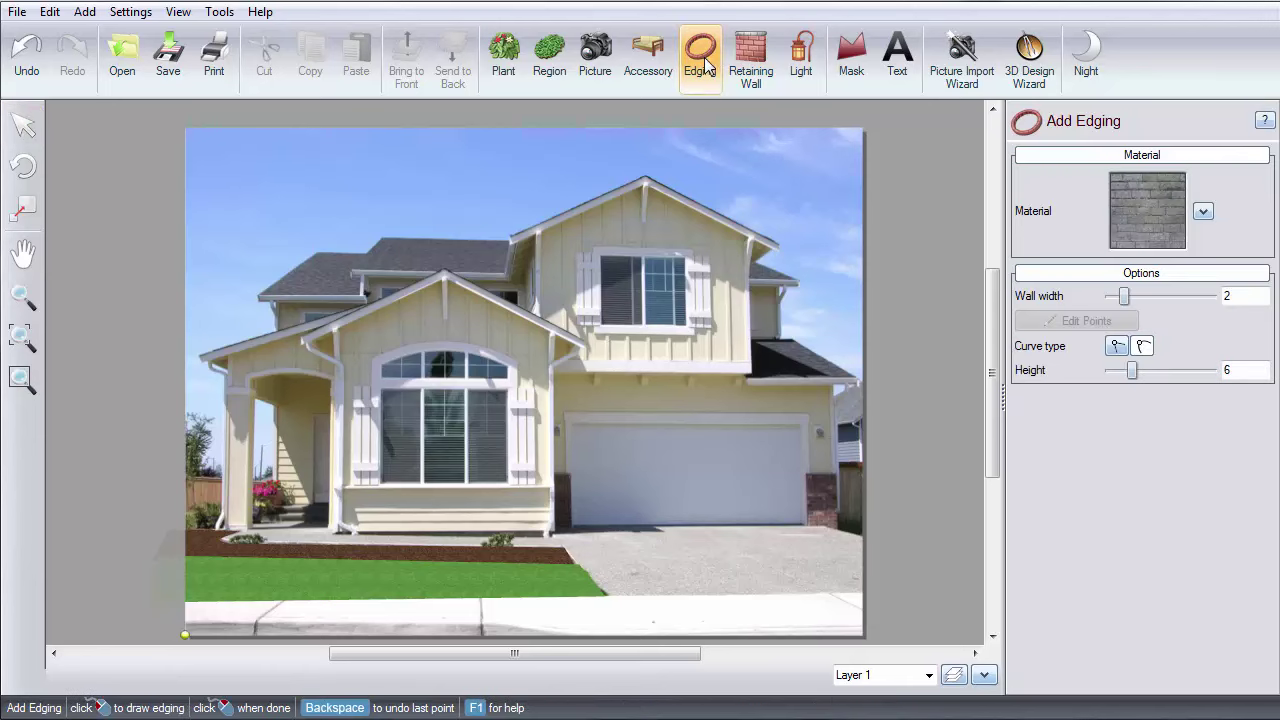
pyautogui.click(172, 559)
pyautogui.click(199, 557)
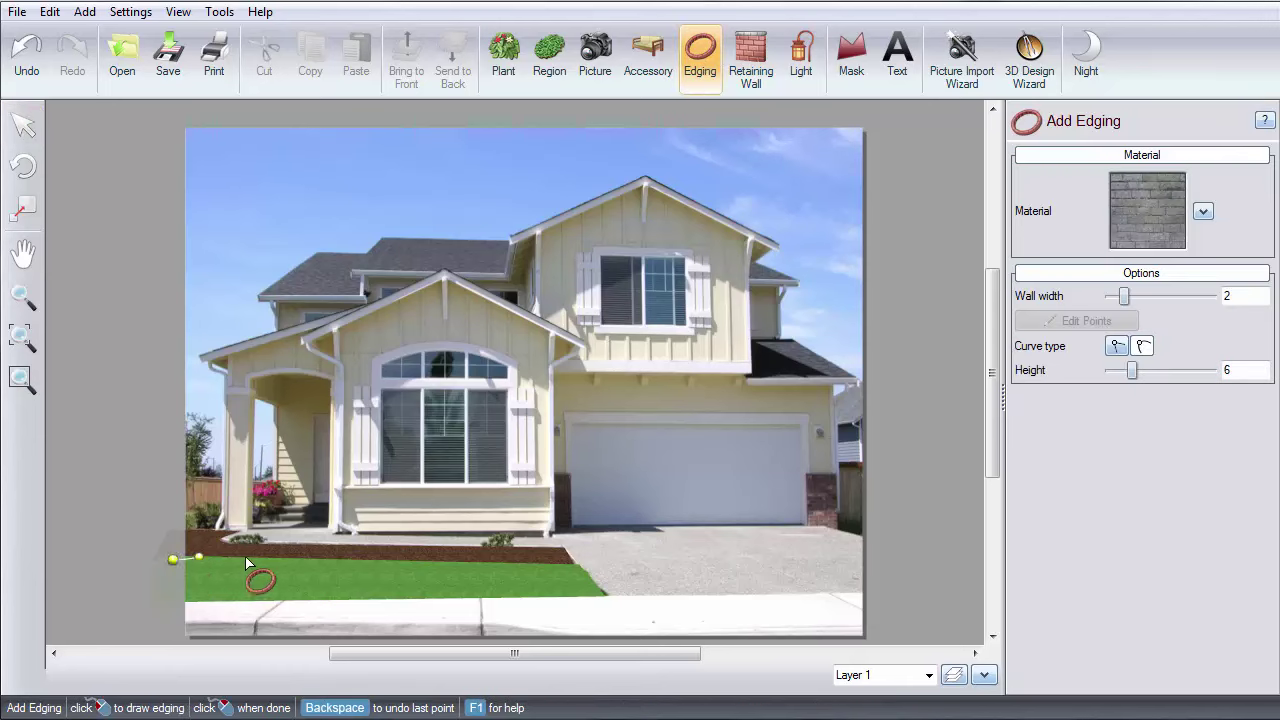
pyautogui.click(572, 567)
pyautogui.rightClick(573, 569)
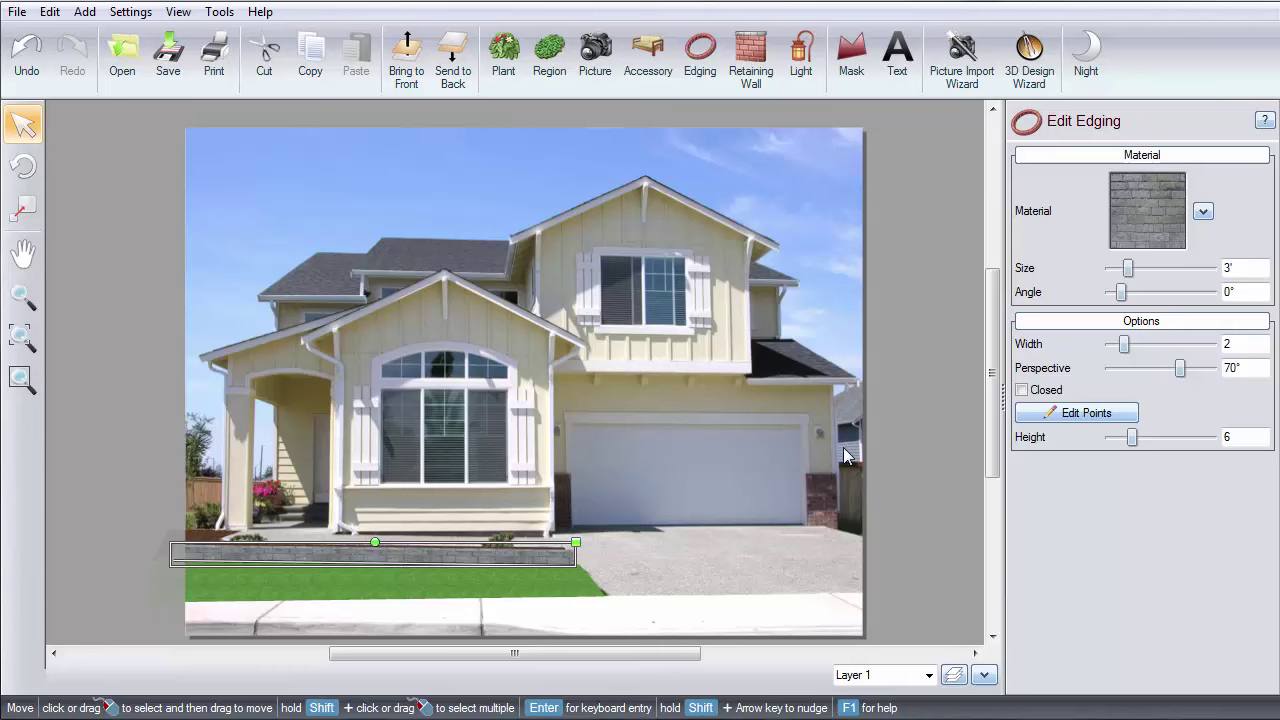
# Lower the edging height to 3 and deselect it.
pyautogui.click(1110, 437)
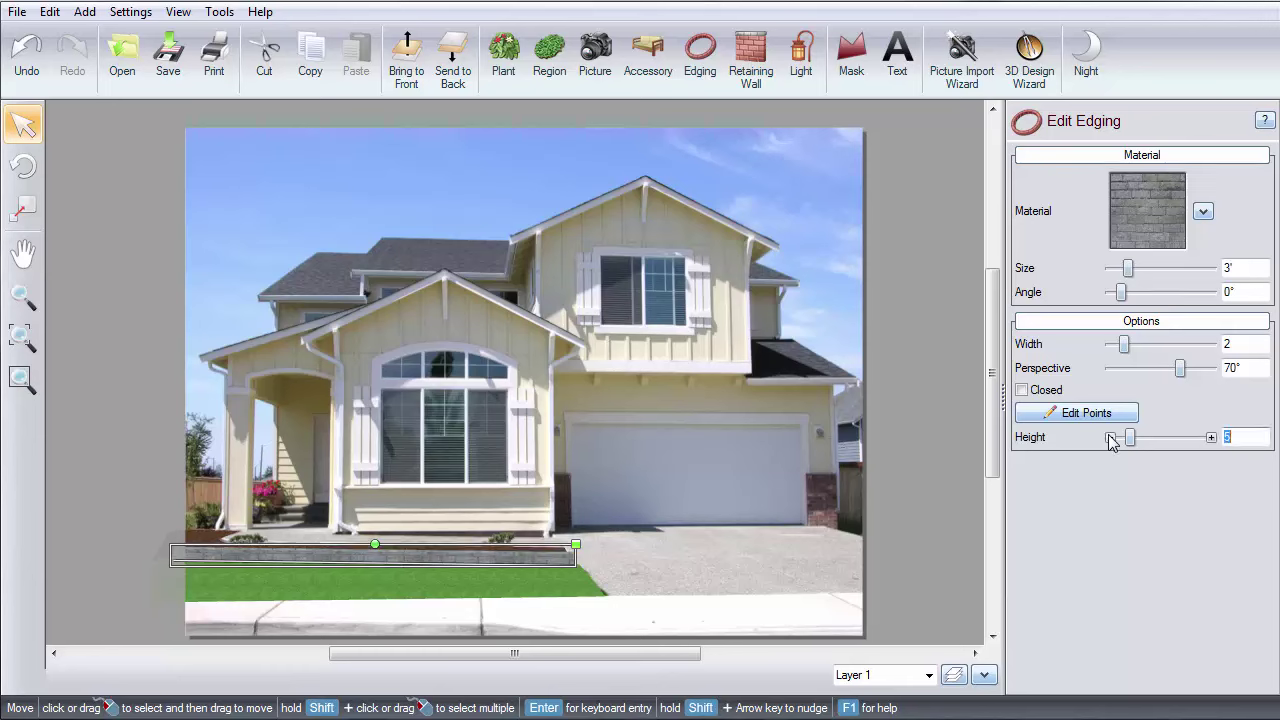
pyautogui.click(1110, 437)
pyautogui.click(1110, 437)
pyautogui.click(721, 559)
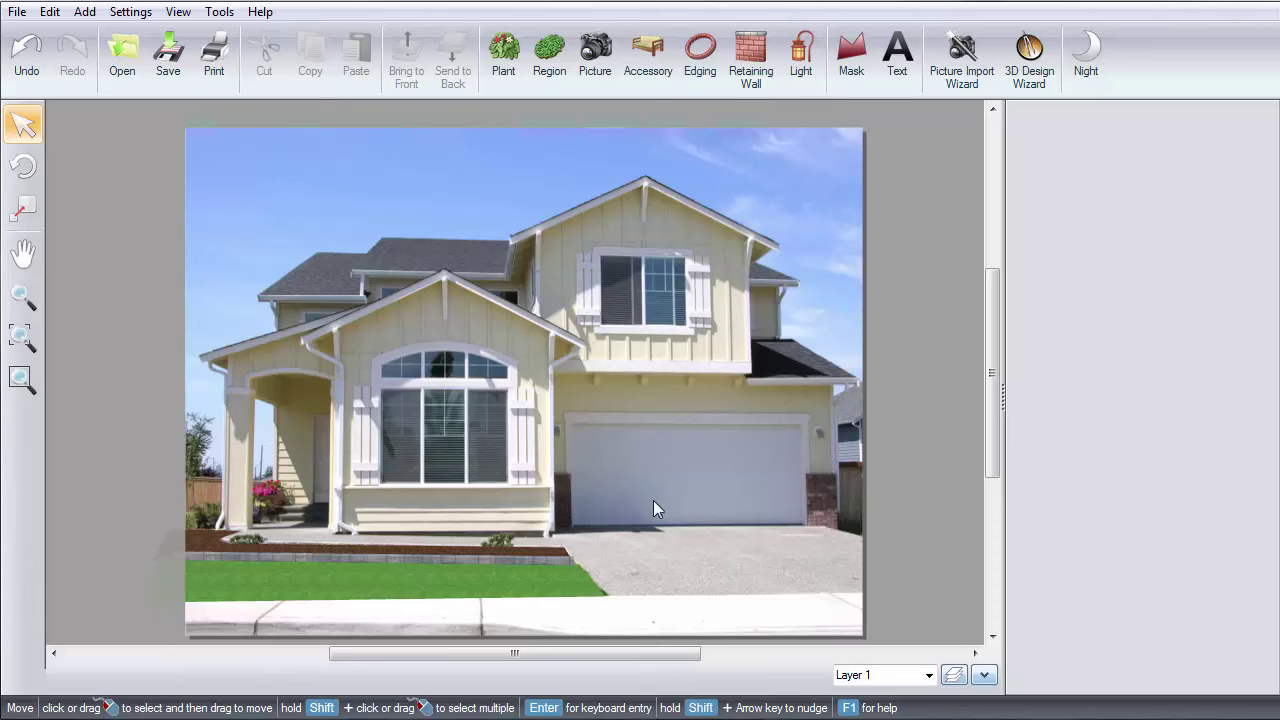
# Add a Boxwood from the plant catalogue and shrink it at the lawn's driveway end.
pyautogui.click(505, 62)
pyautogui.click(1122, 210)
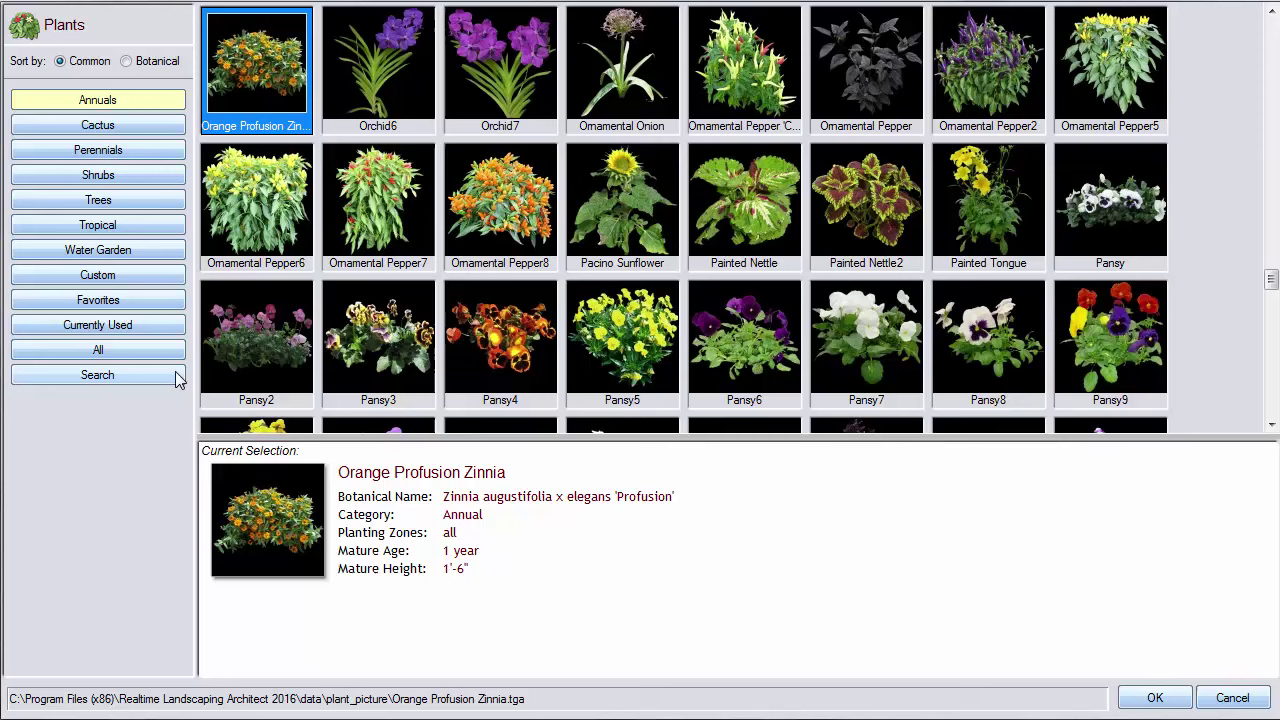
pyautogui.click(175, 373)
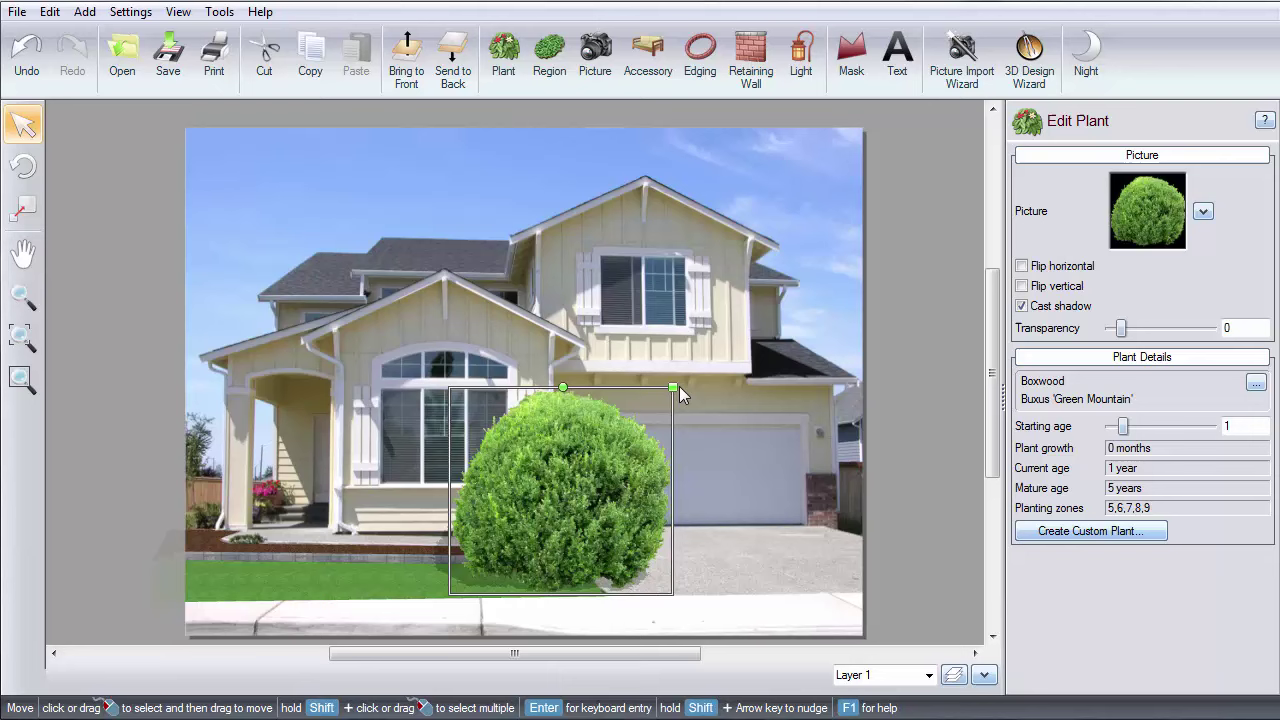
pyautogui.moveTo(676, 386); pyautogui.dragTo(607, 462)
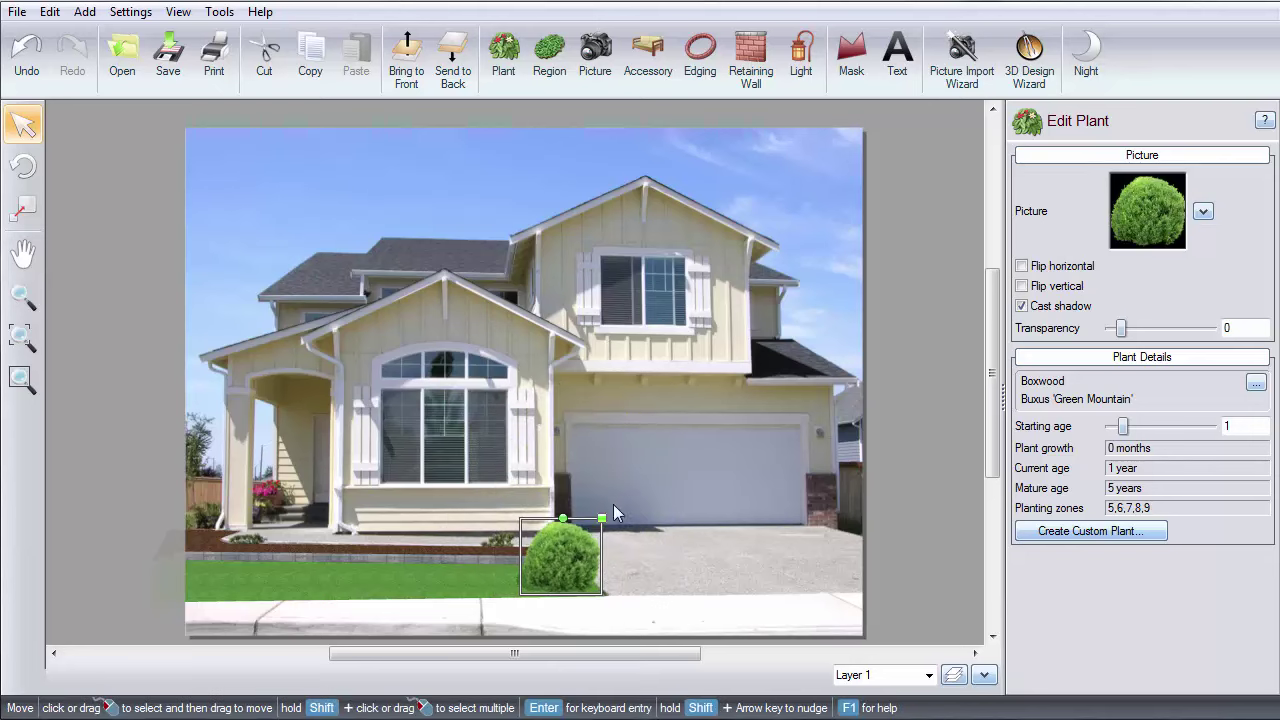
pyautogui.moveTo(596, 527); pyautogui.dragTo(564, 541)
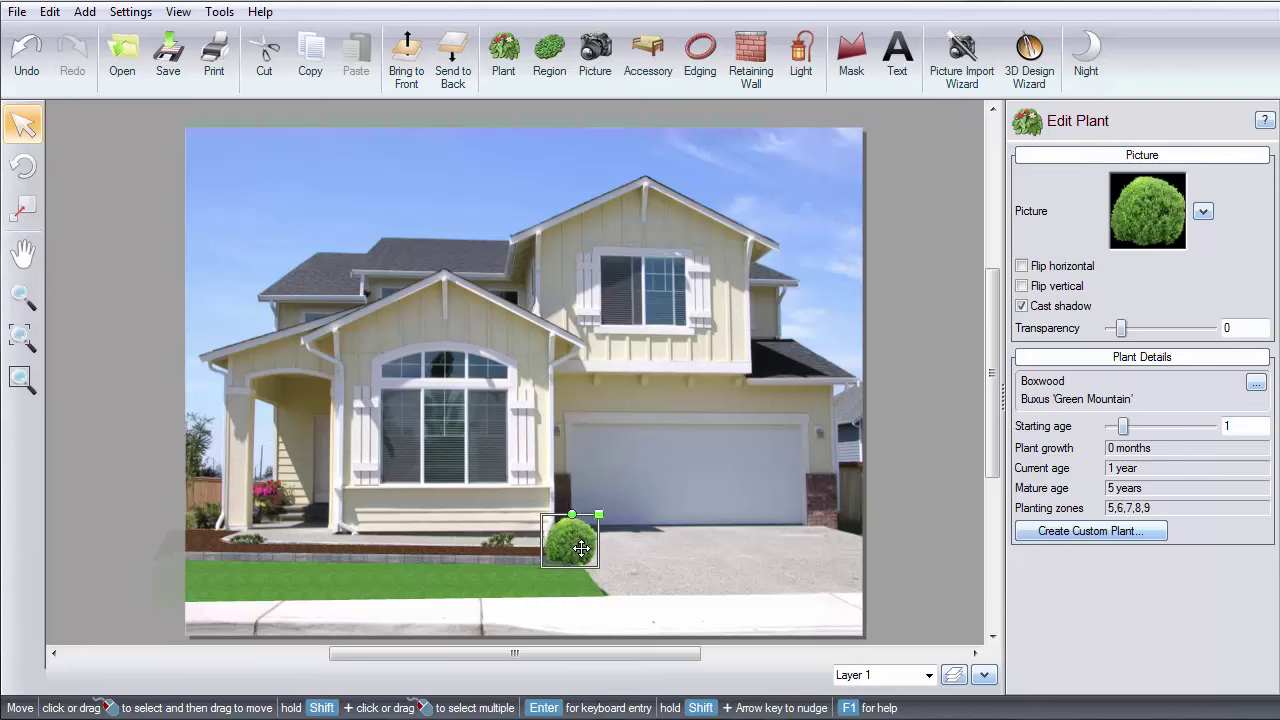
# Copy and paste the boxwood, moving the copy beside the original at the driveway corner.
pyautogui.click(55, 12)
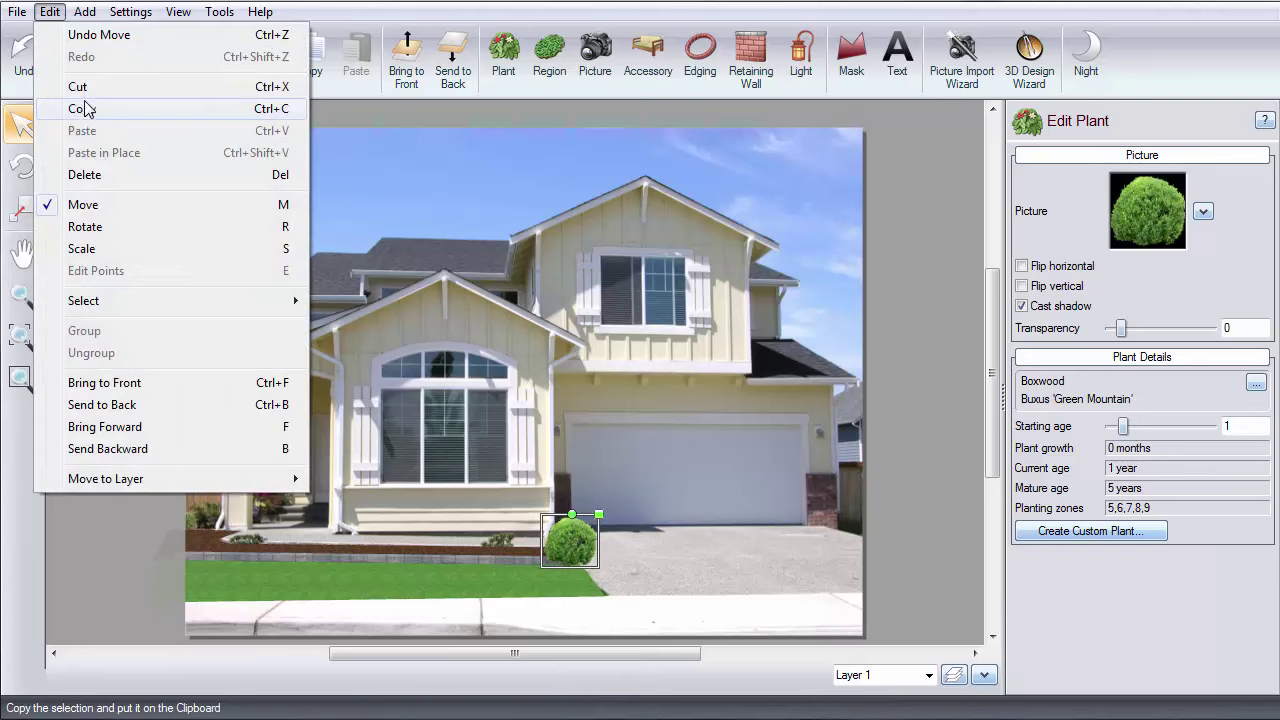
pyautogui.click(86, 108)
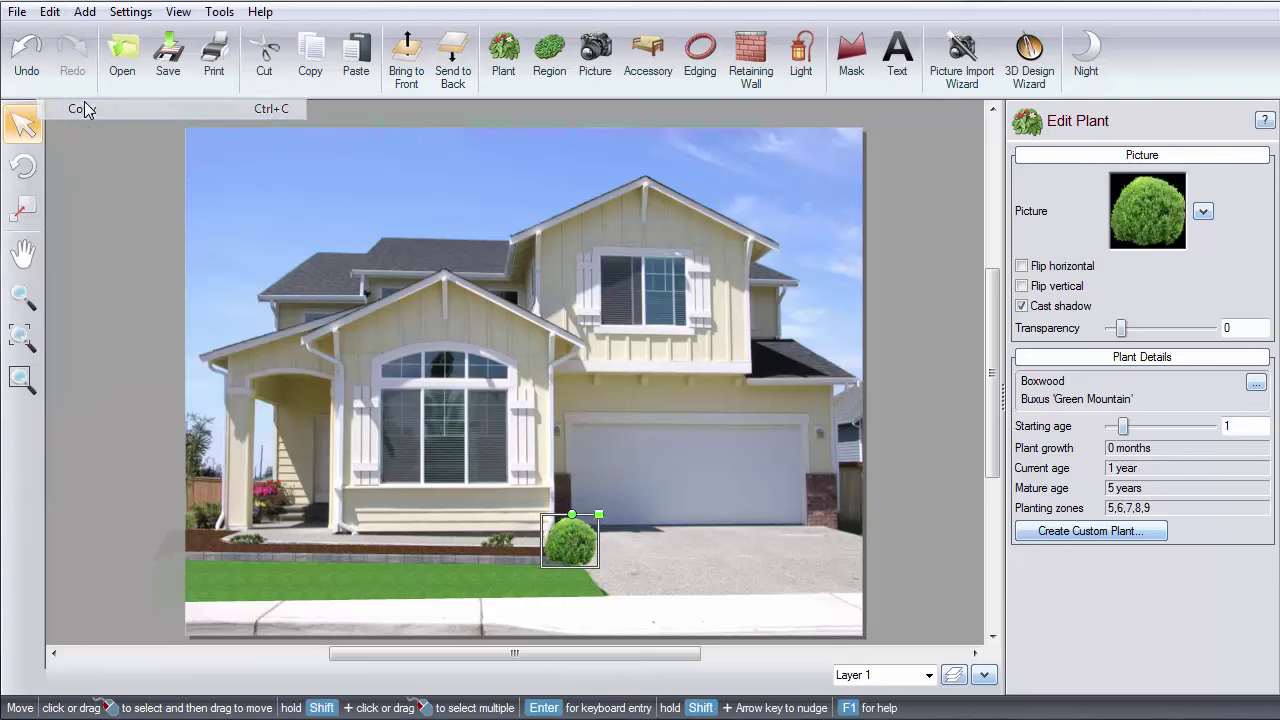
pyautogui.click(49, 11)
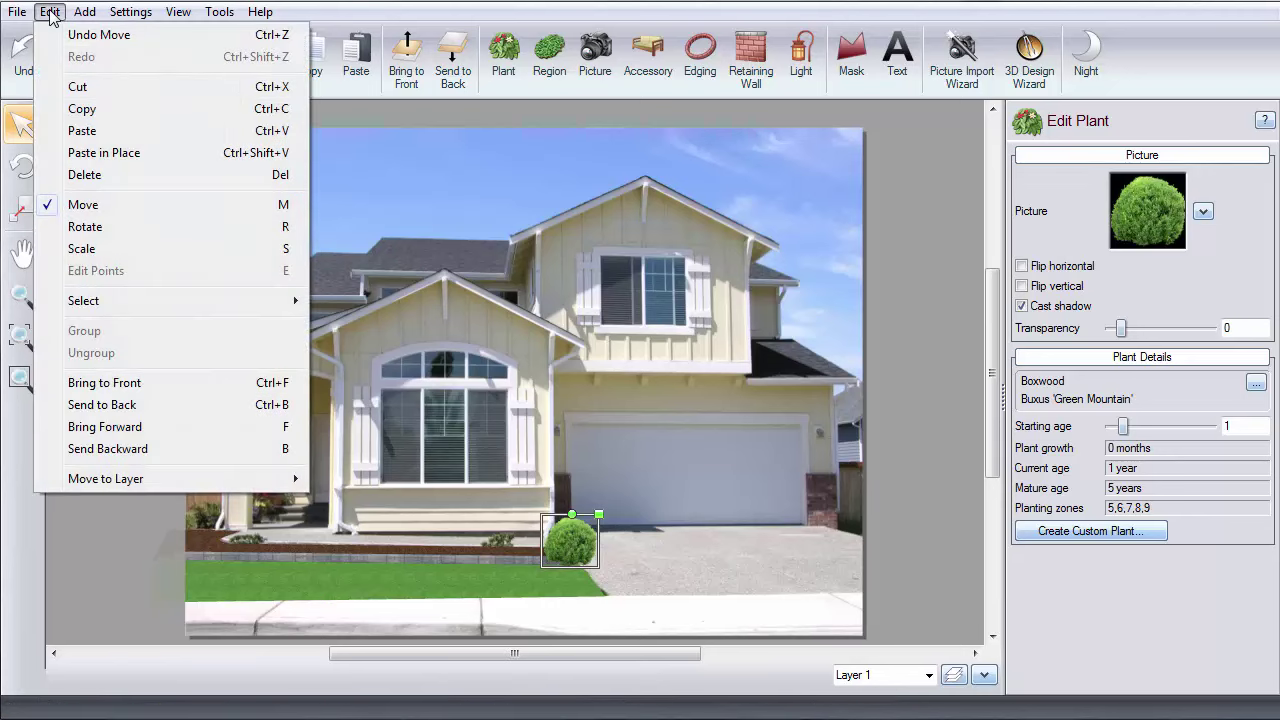
pyautogui.click(95, 130)
pyautogui.moveTo(588, 540); pyautogui.dragTo(656, 524)
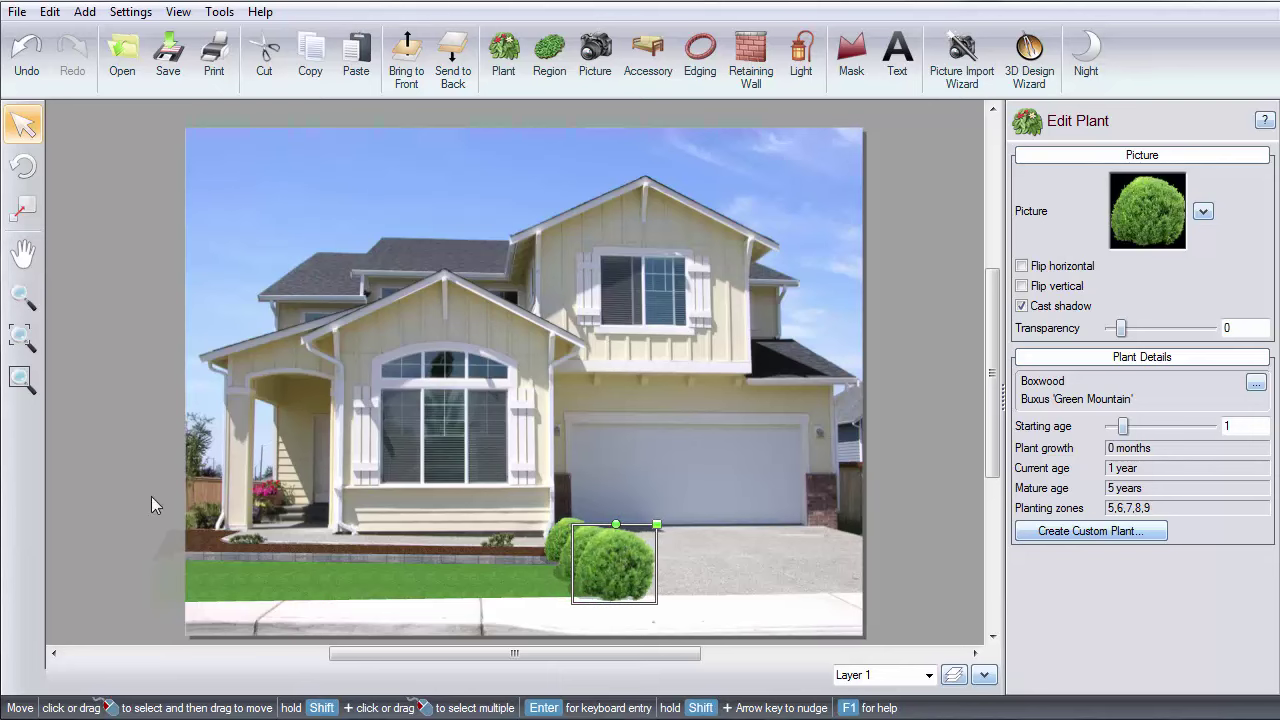
pyautogui.click(97, 521)
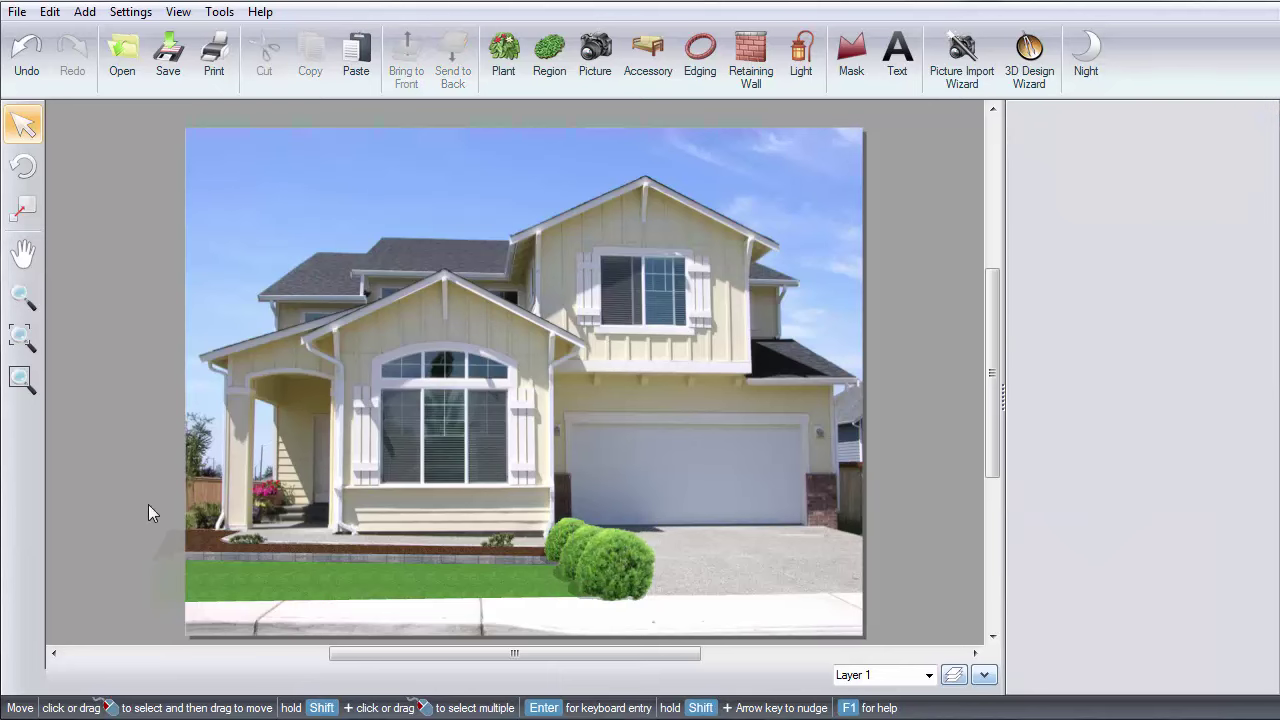
# Place American Arborvitae16 at the house's left corner and copy-drag a second to the right corner.
pyautogui.click(503, 55)
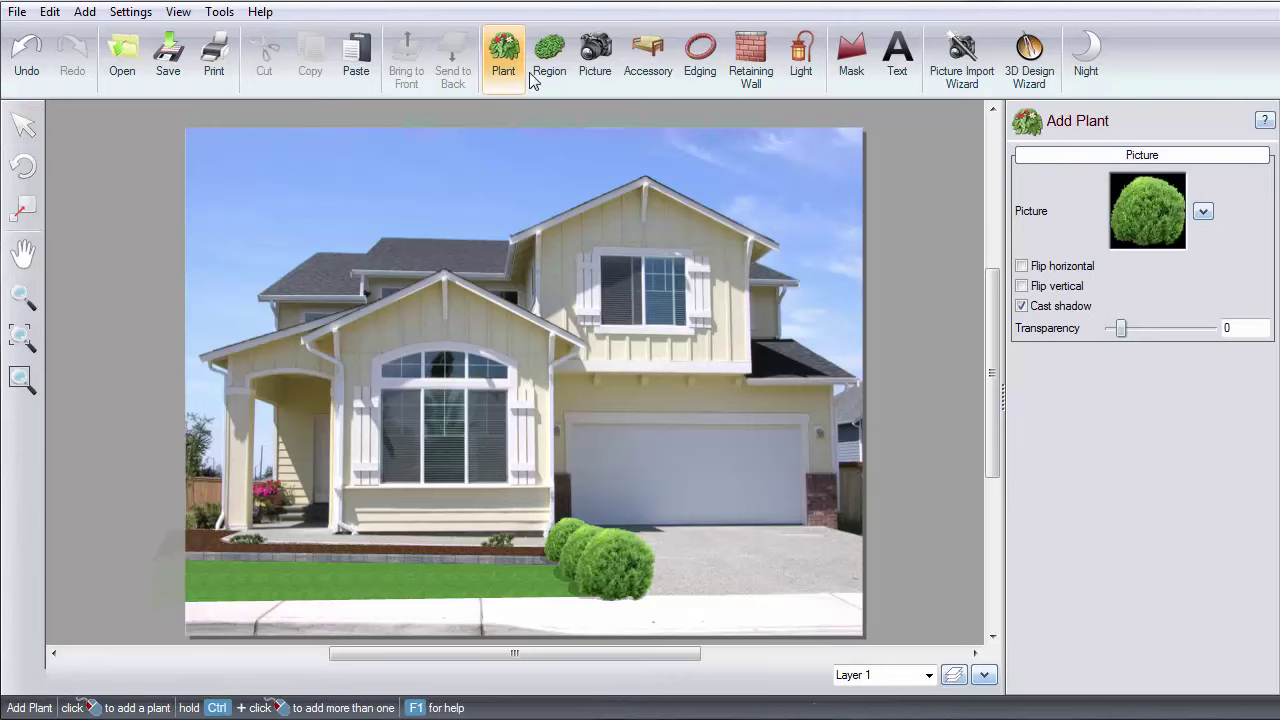
pyautogui.click(1152, 215)
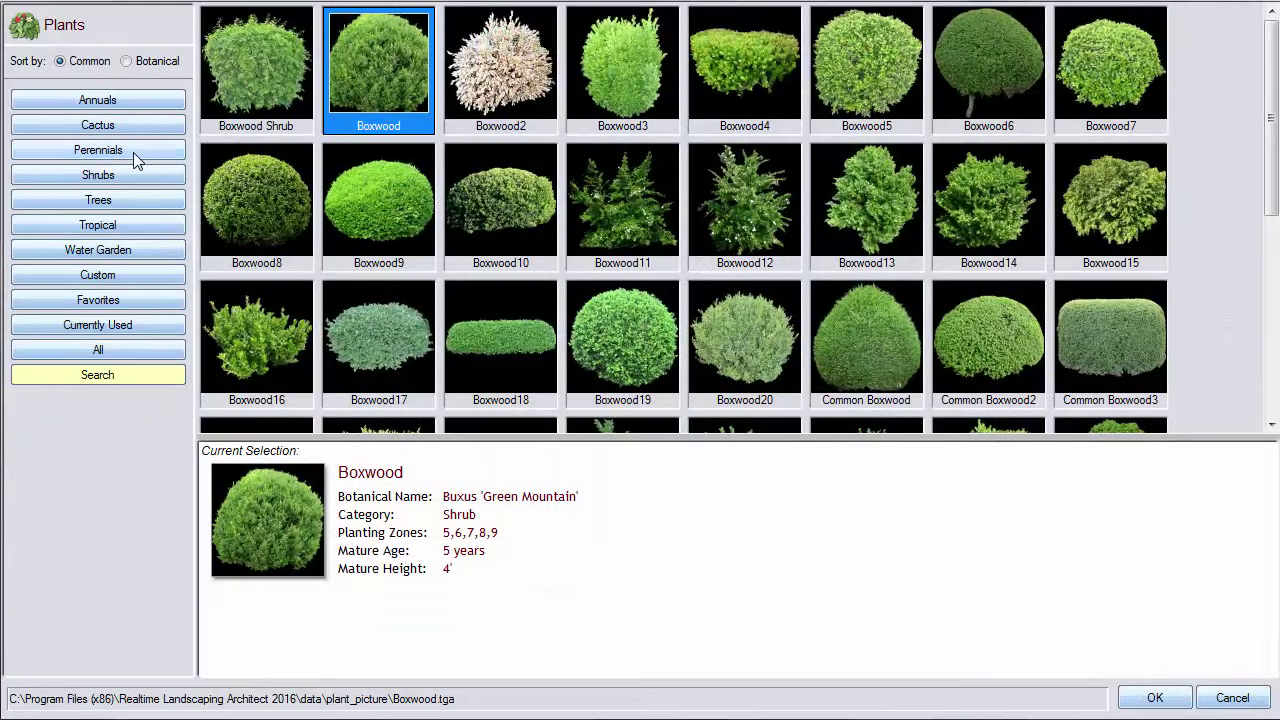
pyautogui.click(140, 174)
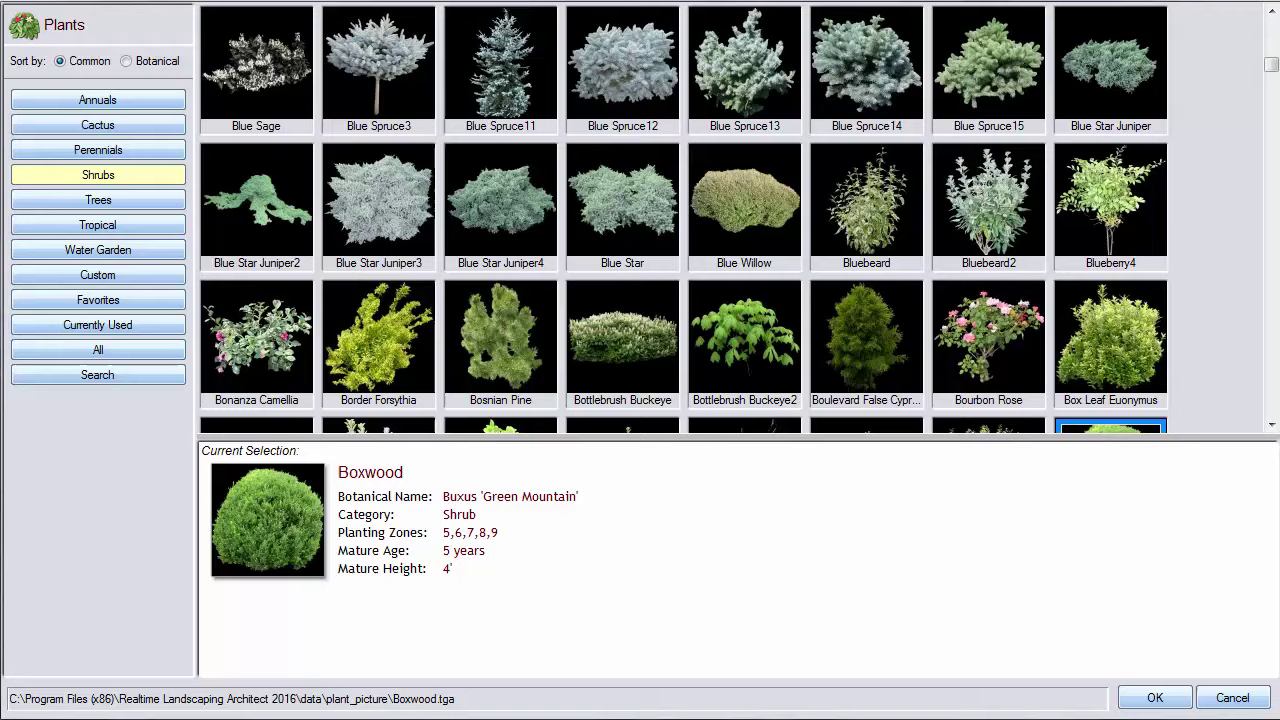
pyautogui.click(1272, 45)
pyautogui.click(1272, 45)
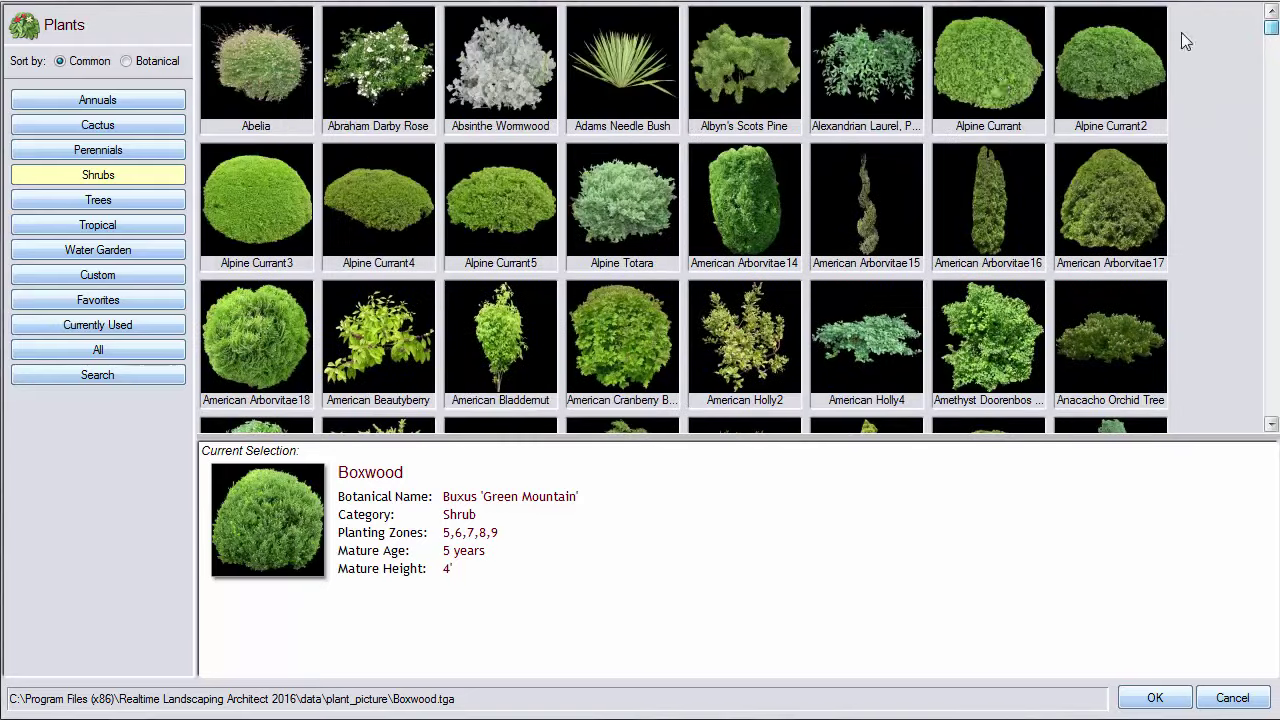
pyautogui.doubleClick(985, 204)
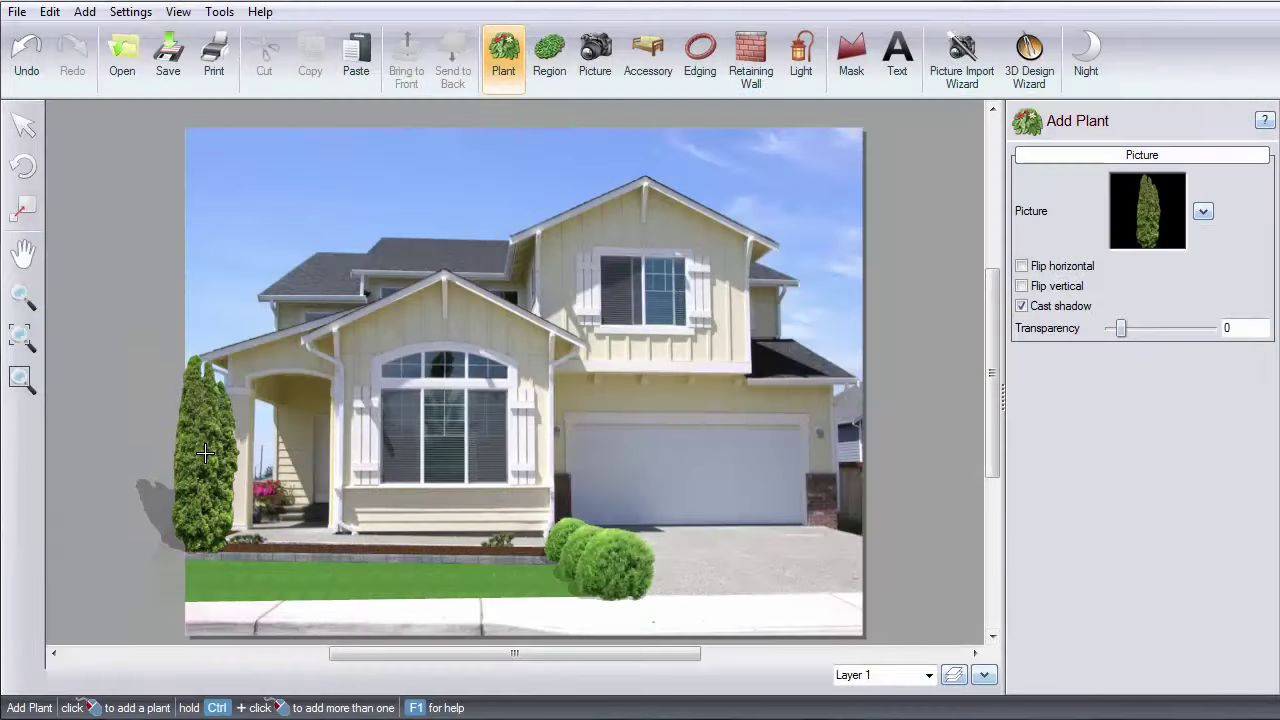
pyautogui.click(205, 449)
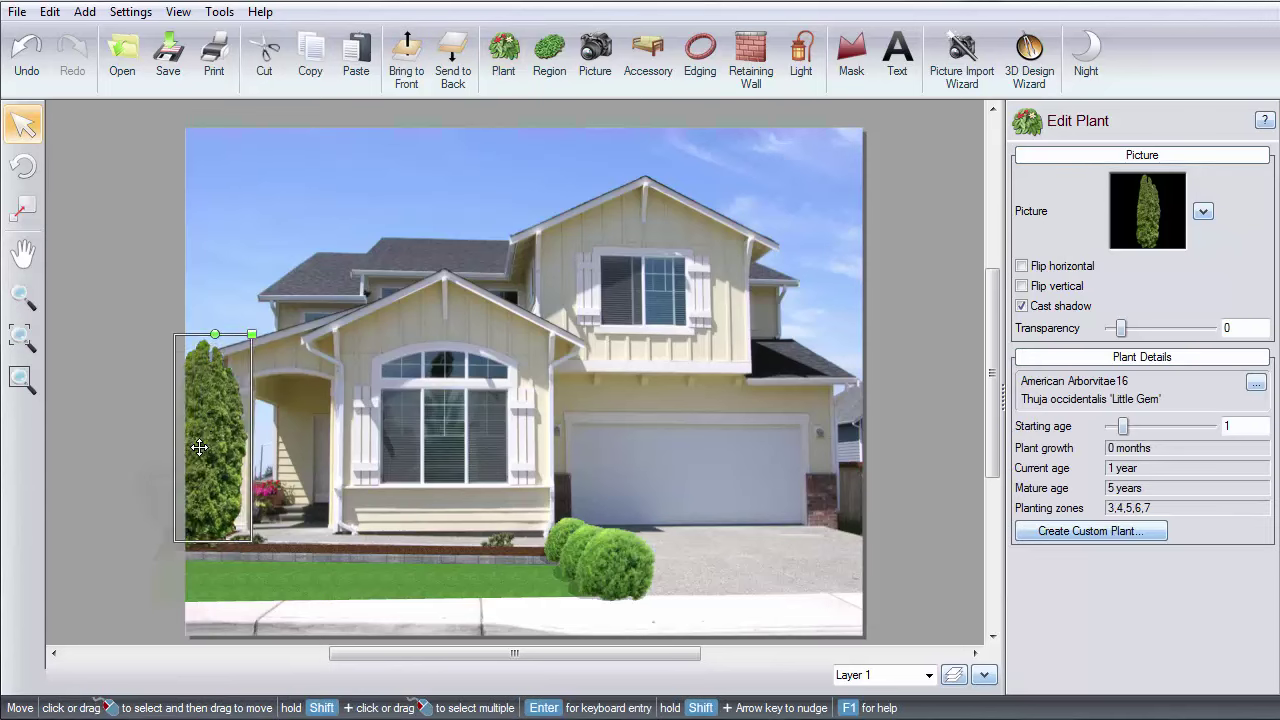
pyautogui.moveTo(199, 447); pyautogui.dragTo(845, 447)
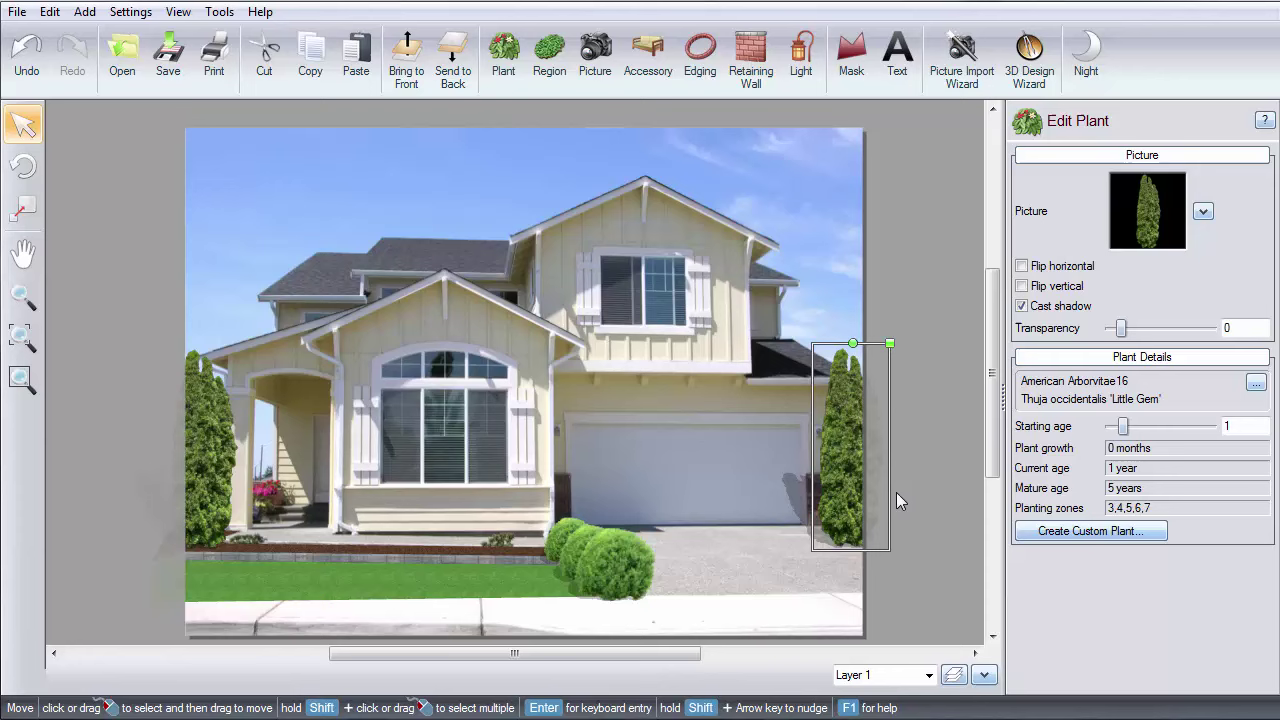
pyautogui.click(940, 455)
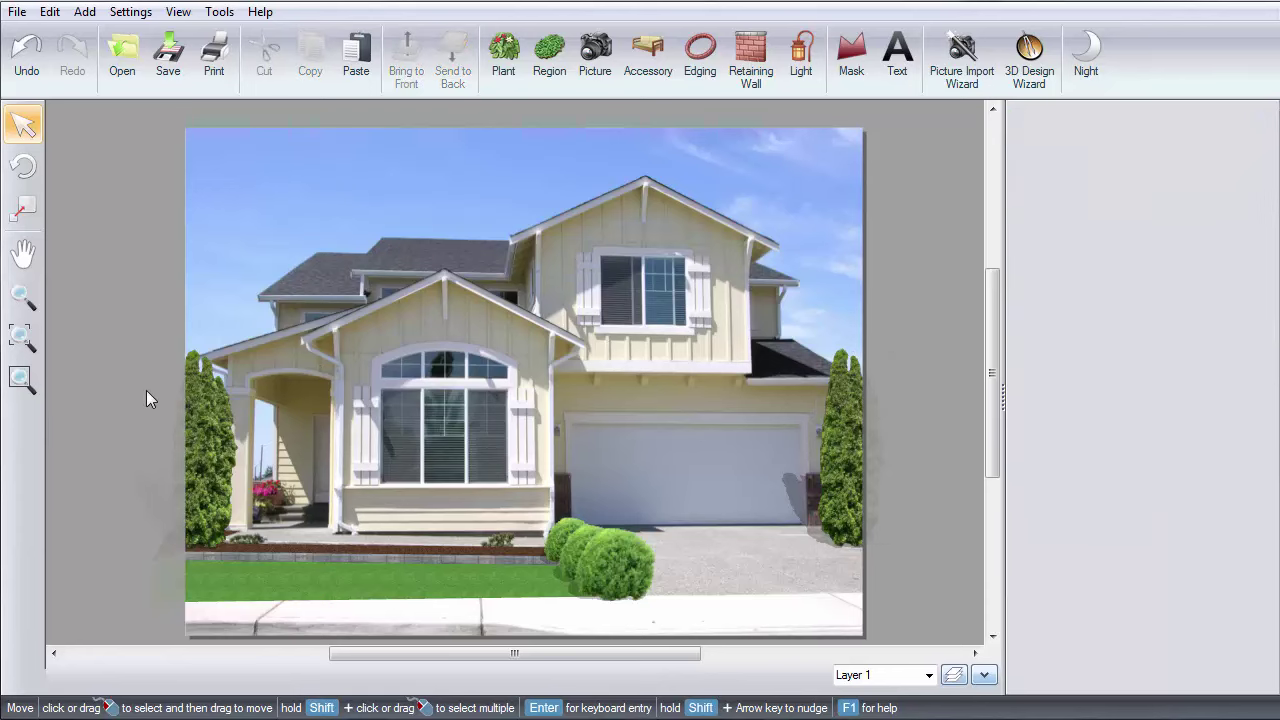
# Place an Abyssinian Gladiolus from Perennials in the front bed and shrink it.
pyautogui.click(503, 55)
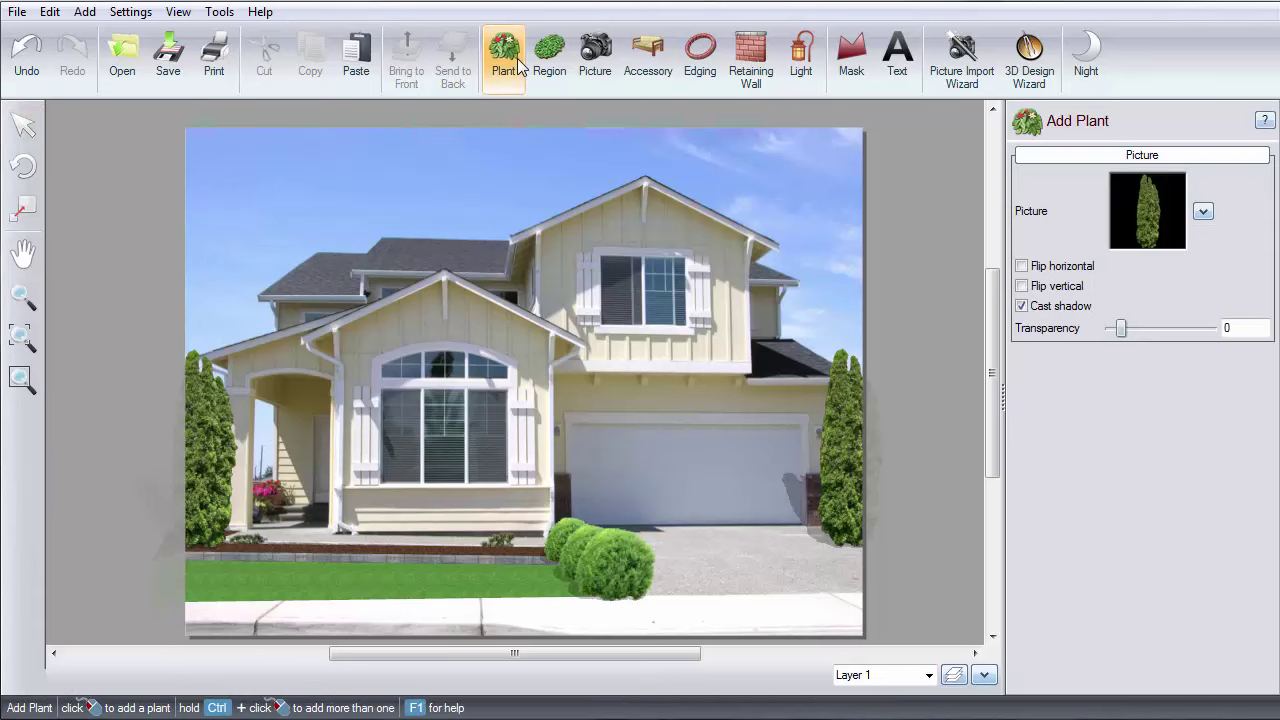
pyautogui.click(1124, 201)
pyautogui.click(127, 151)
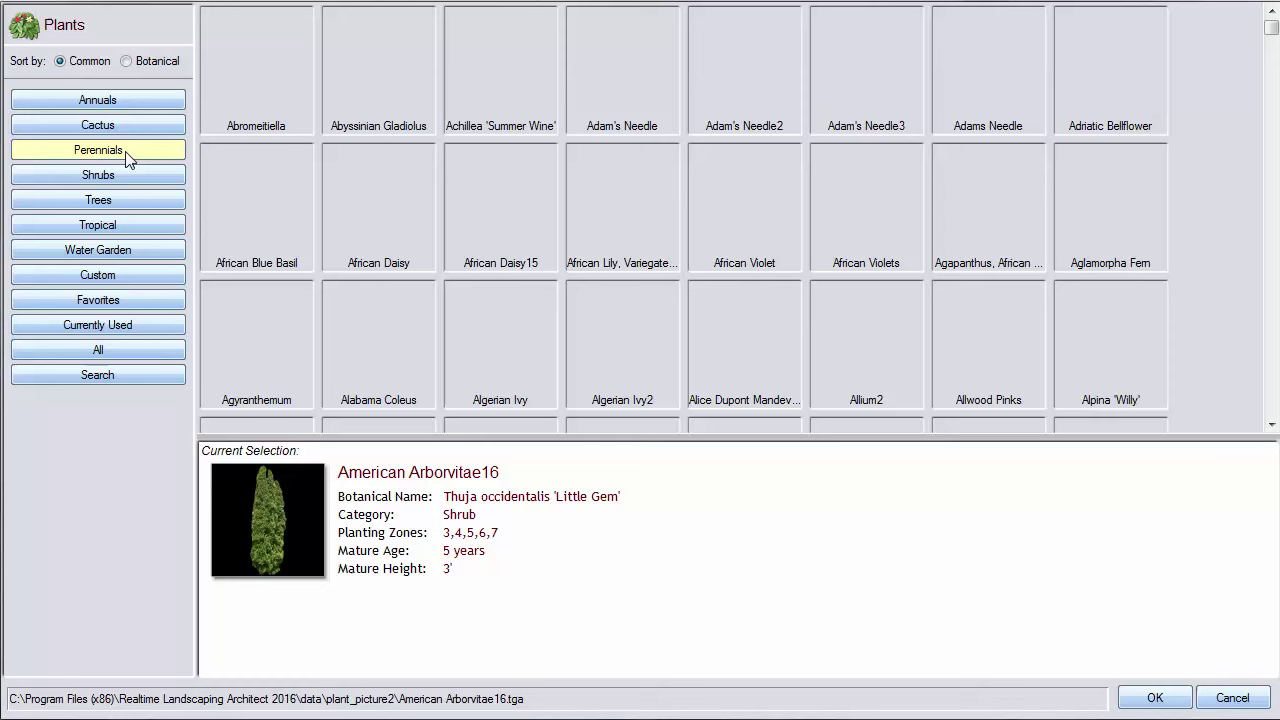
pyautogui.doubleClick(413, 77)
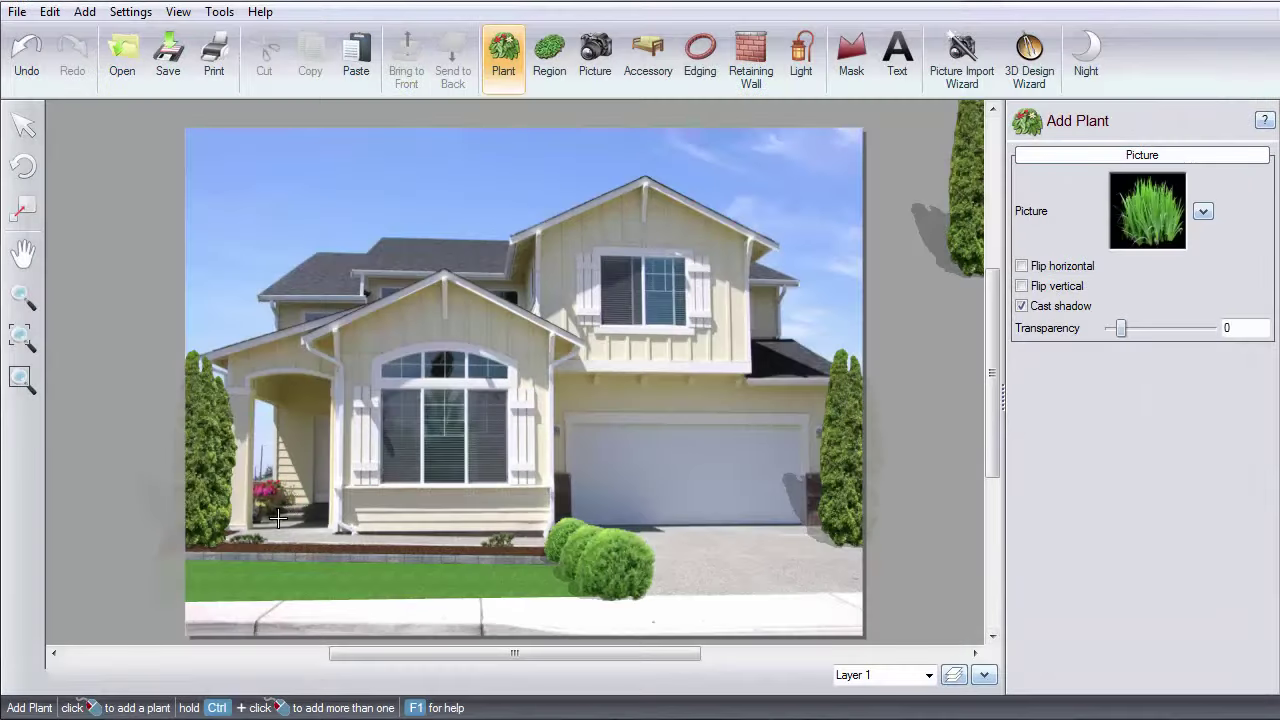
pyautogui.click(272, 514)
pyautogui.moveTo(306, 471); pyautogui.dragTo(285, 497)
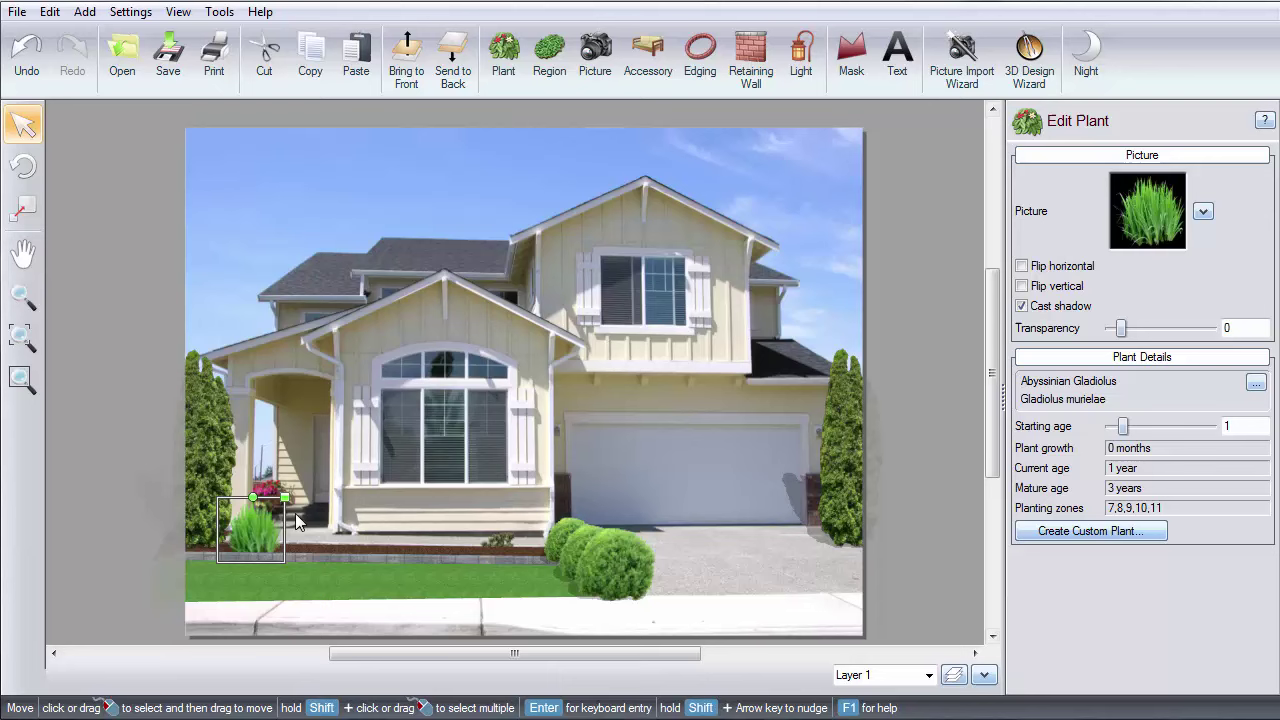
# Add two more gladiolus copies, one further right and one between, along the bed.
pyautogui.moveTo(292, 530); pyautogui.dragTo(503, 535)
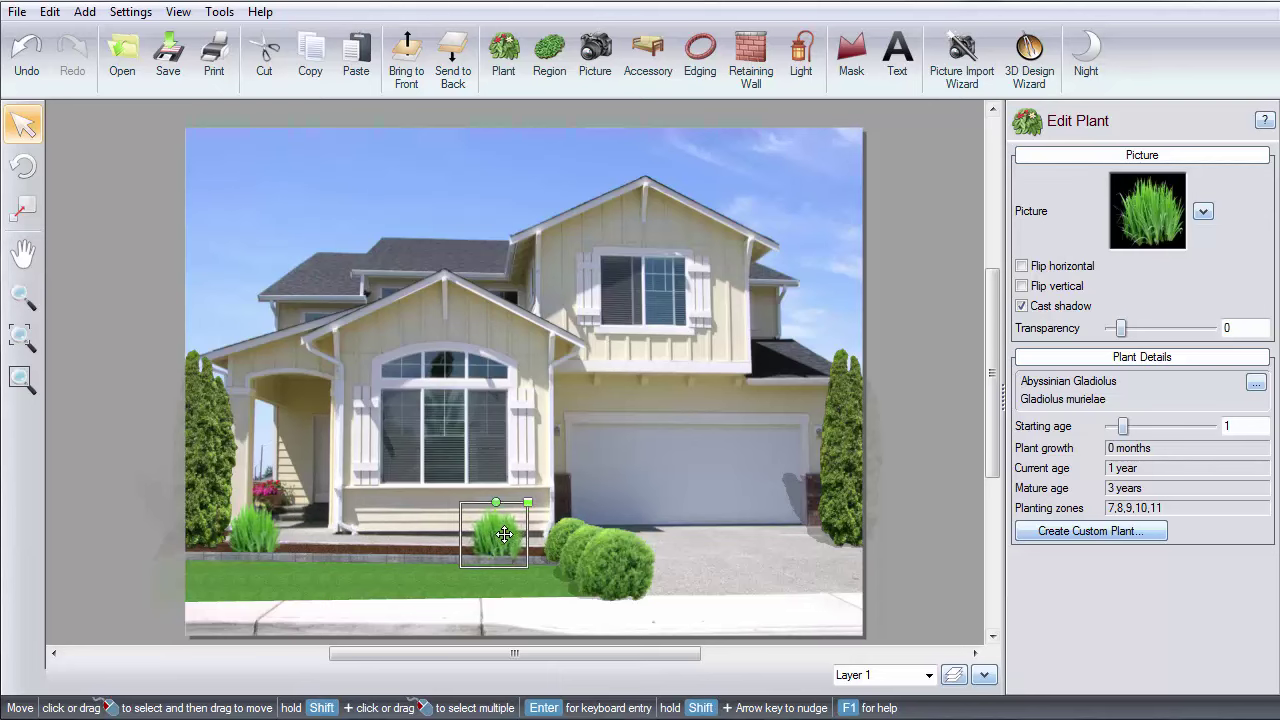
pyautogui.hotkey('ctrl', 'c')
pyautogui.hotkey('ctrl', 'v')
pyautogui.moveTo(506, 533); pyautogui.dragTo(371, 540)
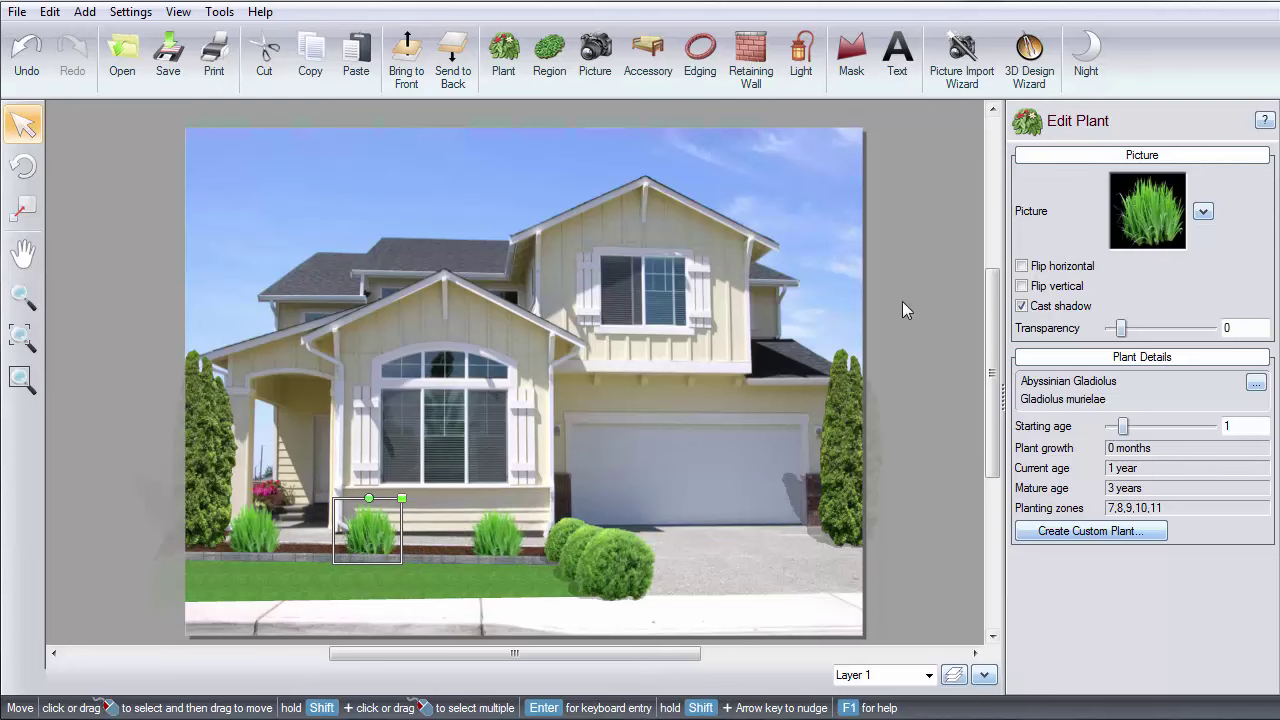
pyautogui.click(700, 549)
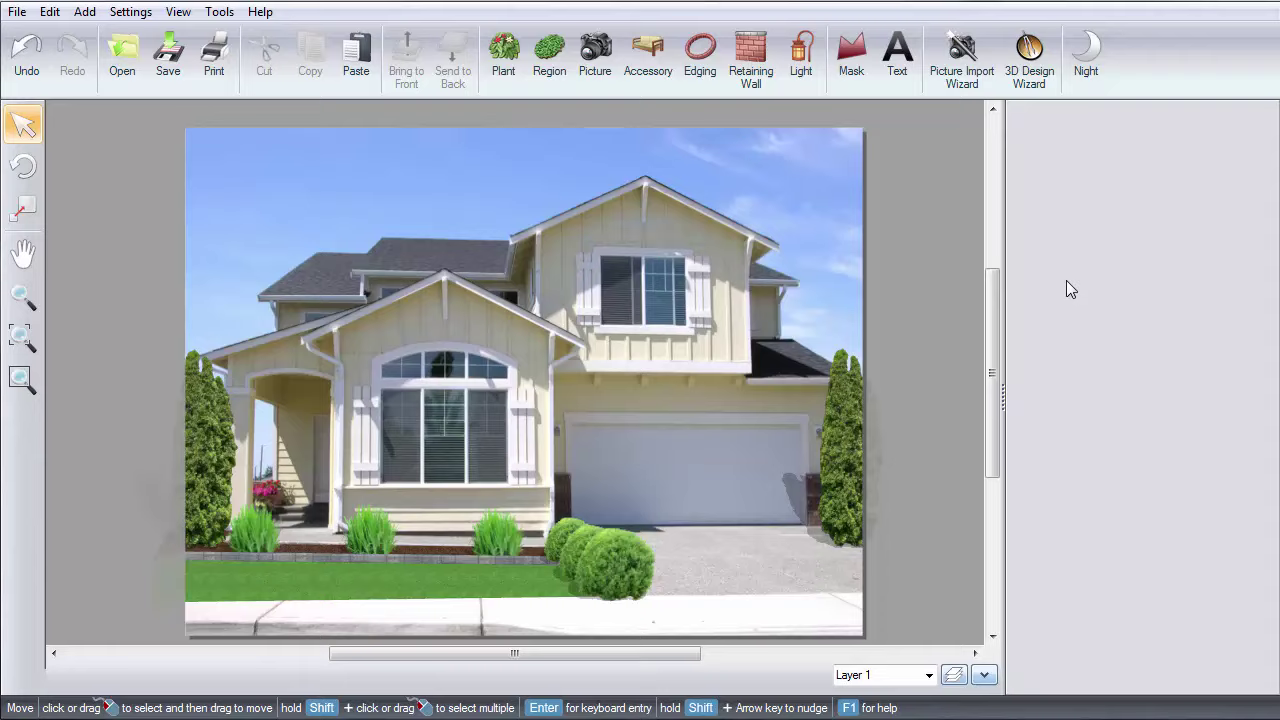
# Place a Calla Lily2 in the front bed and scale it to about 63%.
pyautogui.click(503, 55)
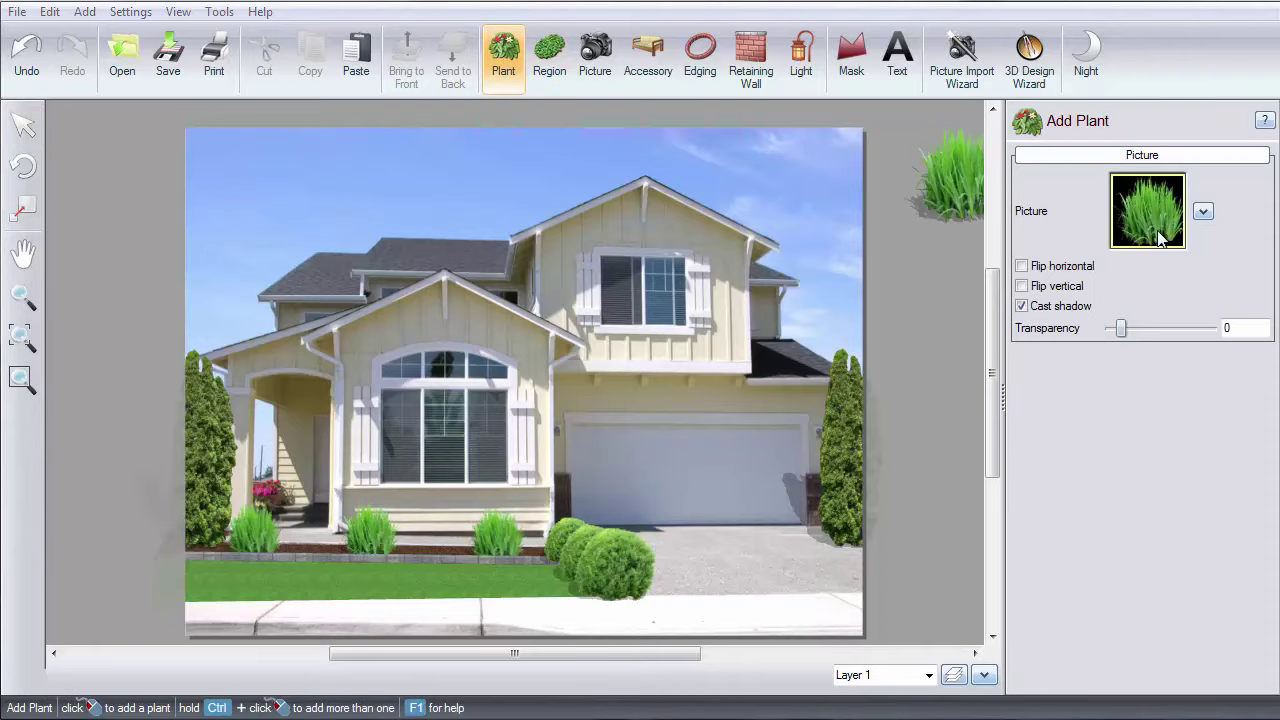
pyautogui.click(1150, 238)
pyautogui.moveTo(1274, 40); pyautogui.dragTo(1276, 85)
pyautogui.click(1145, 235)
pyautogui.doubleClick(1145, 235)
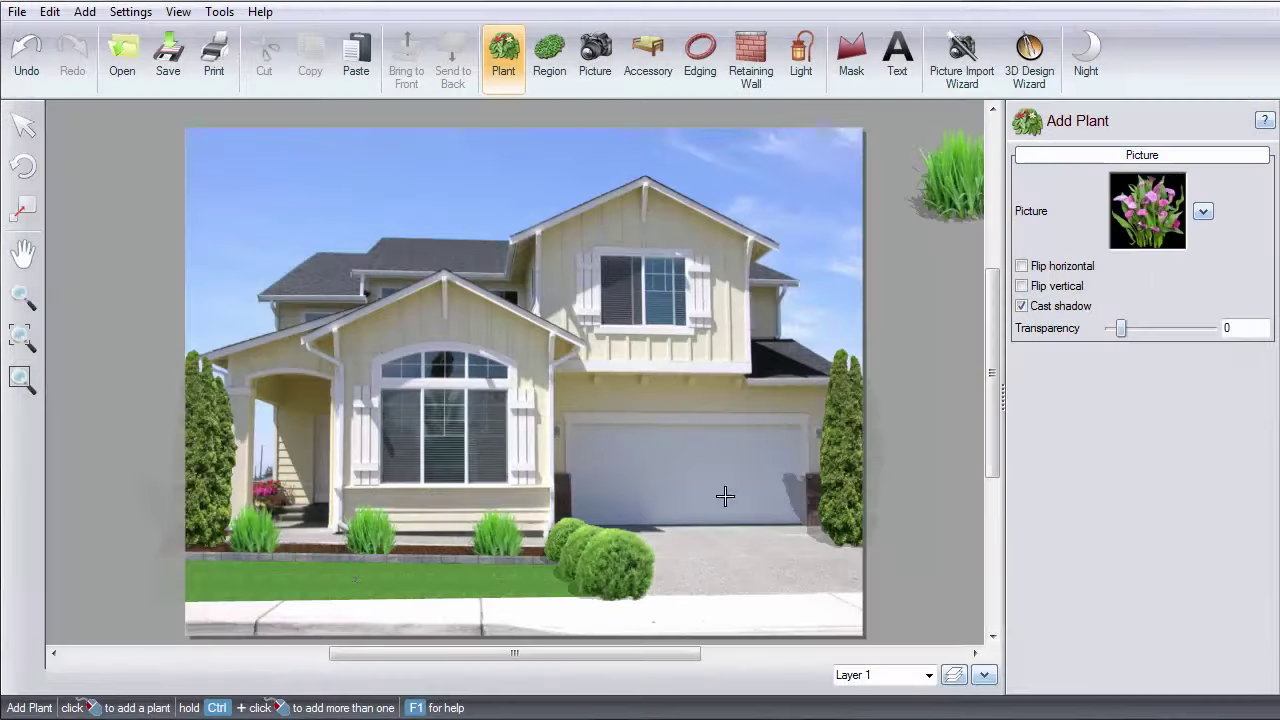
pyautogui.click(311, 516)
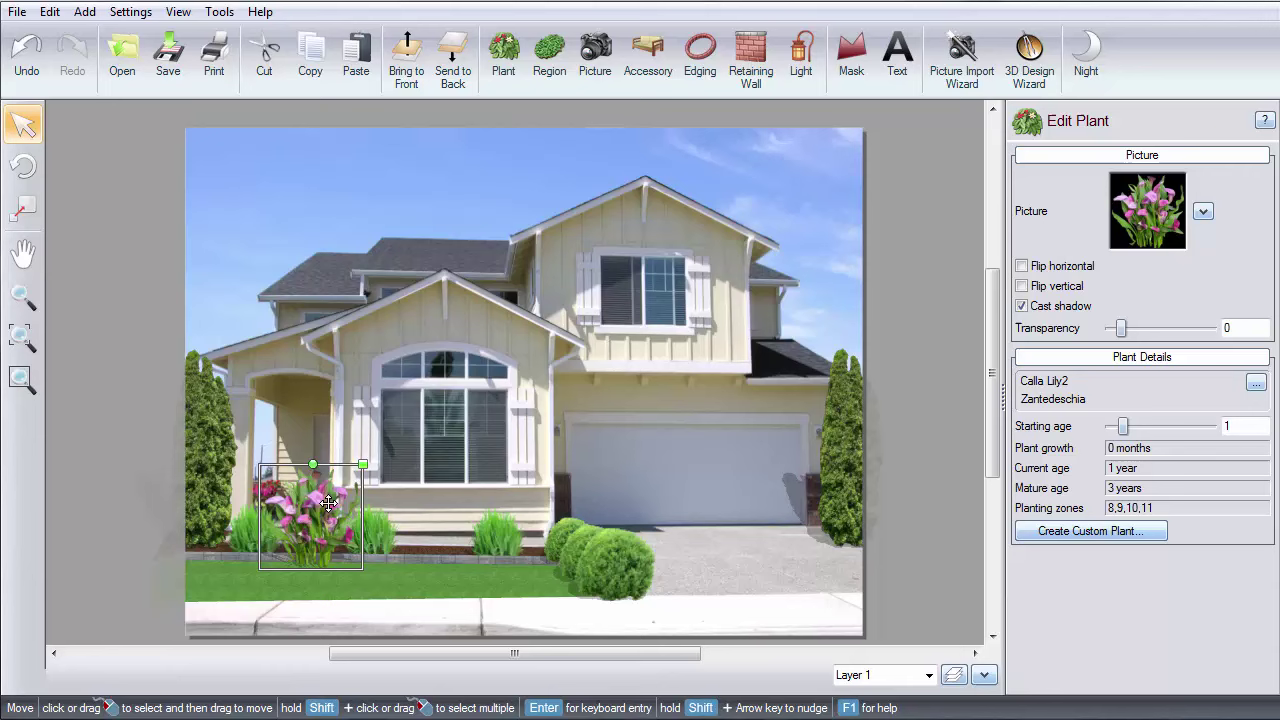
pyautogui.moveTo(363, 464); pyautogui.dragTo(320, 520)
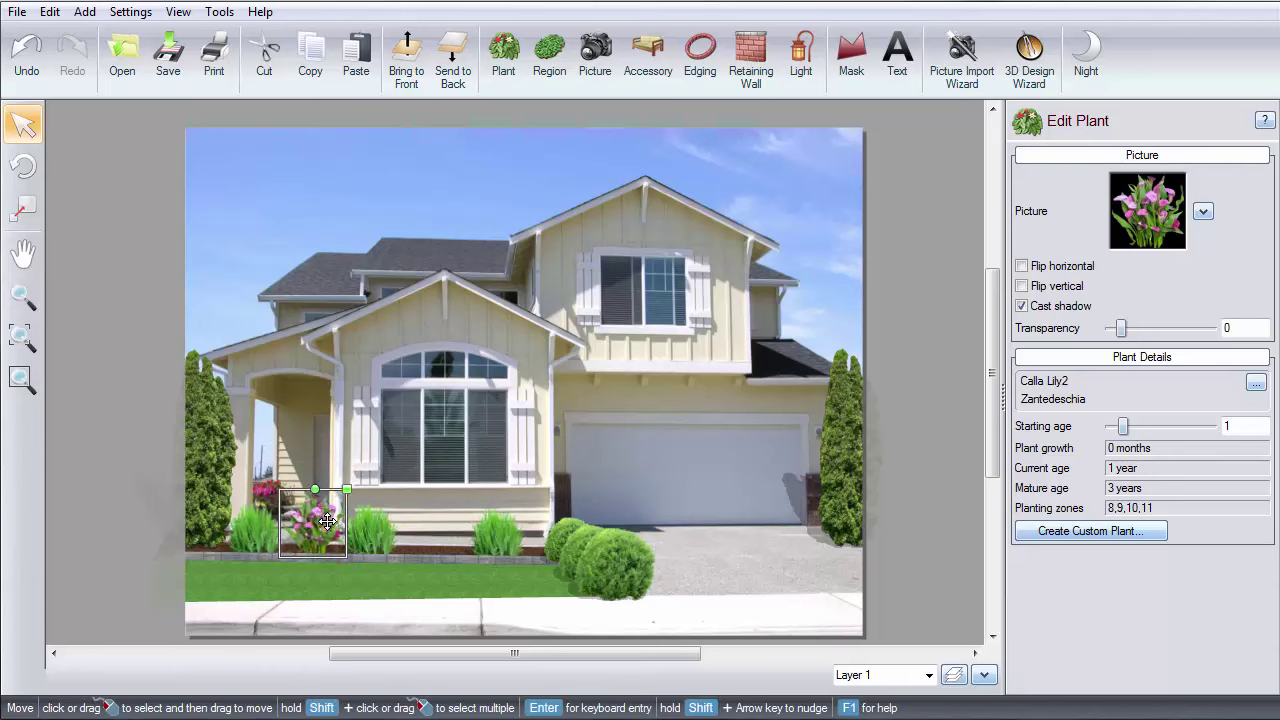
# Duplicate the calla lily and set the copy between the gladioli.
pyautogui.hotkey('ctrl', 'c')
pyautogui.hotkey('ctrl', 'v')
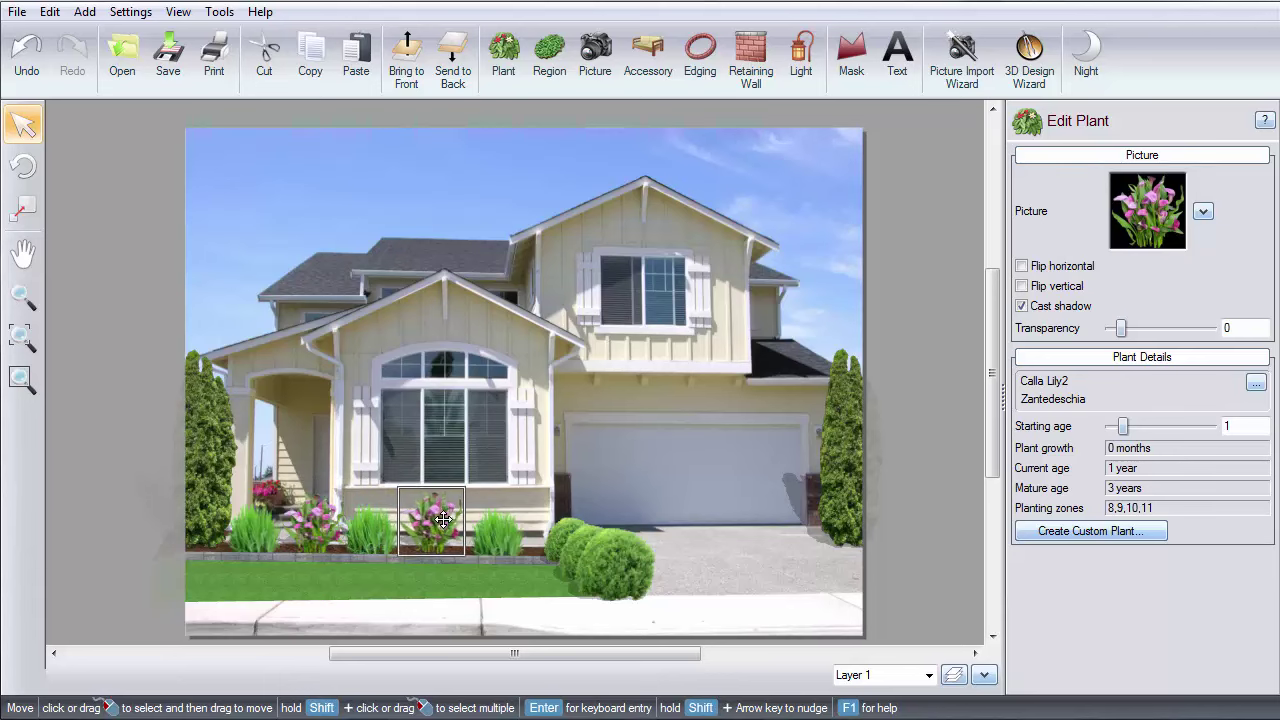
pyautogui.click(445, 525)
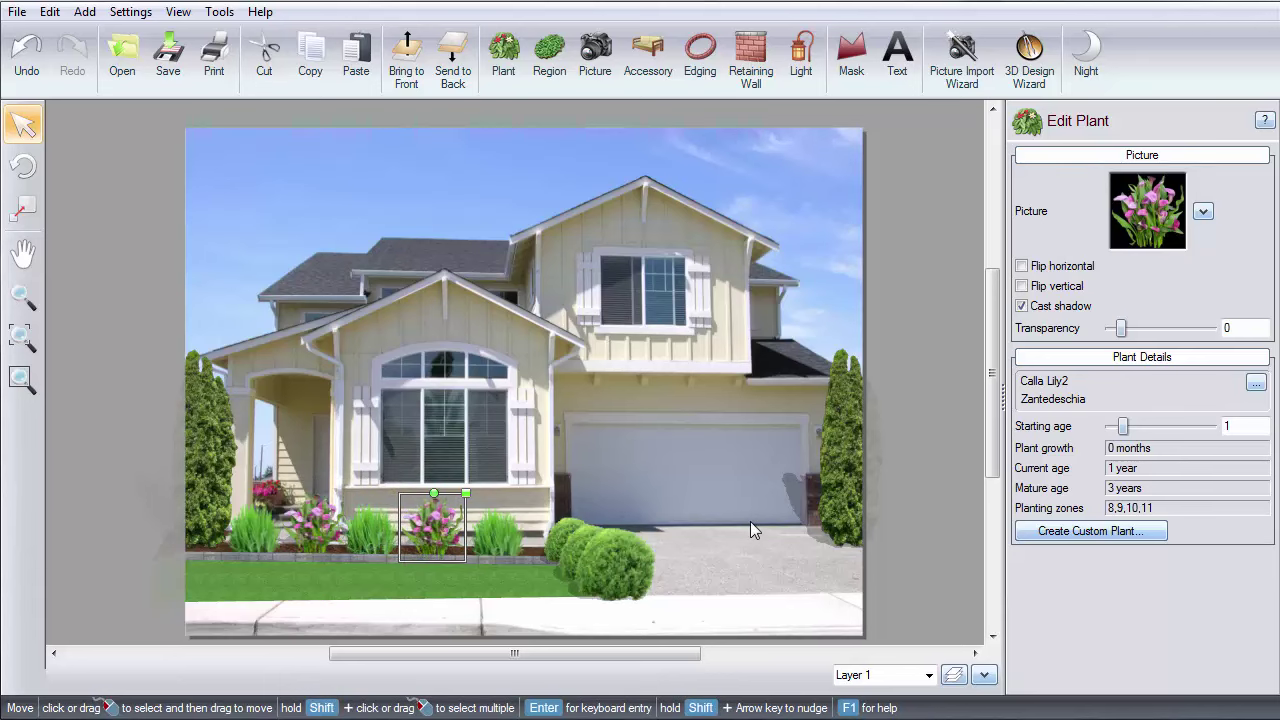
# Deselect the calla lily and open the house background photo from Background Picture settings in the Picture Editor.
pyautogui.click(752, 527)
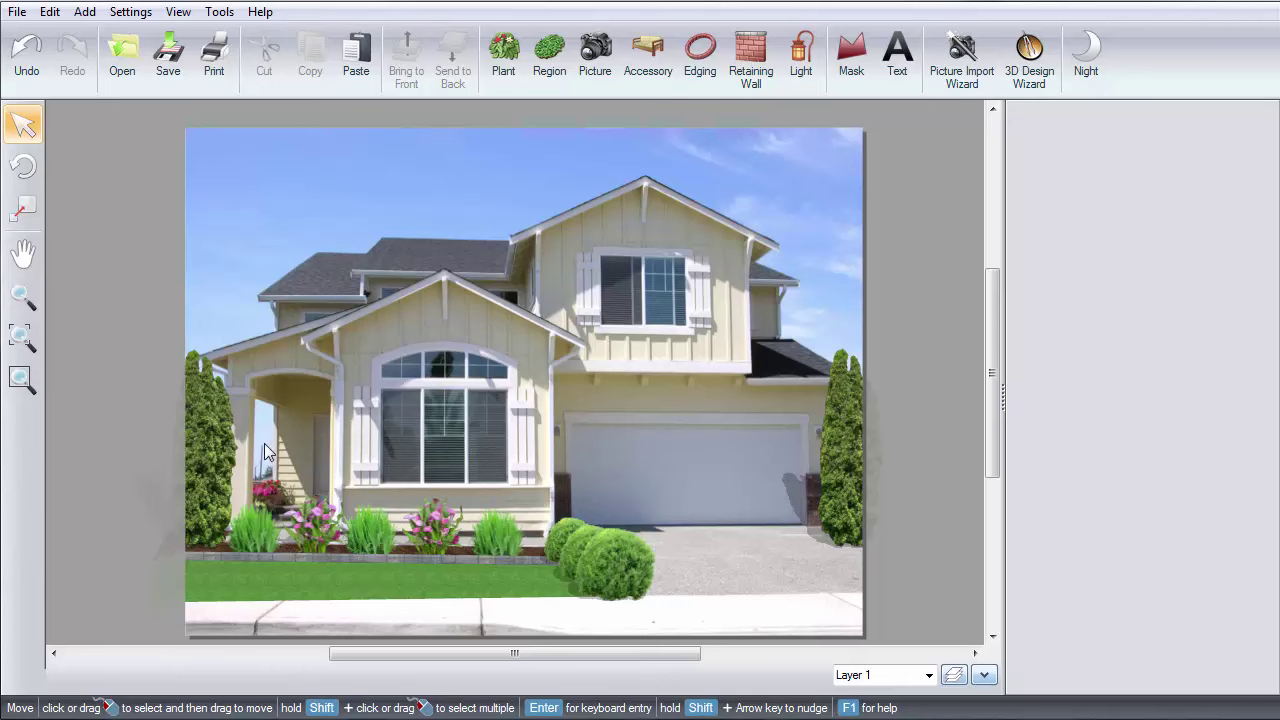
pyautogui.click(151, 14)
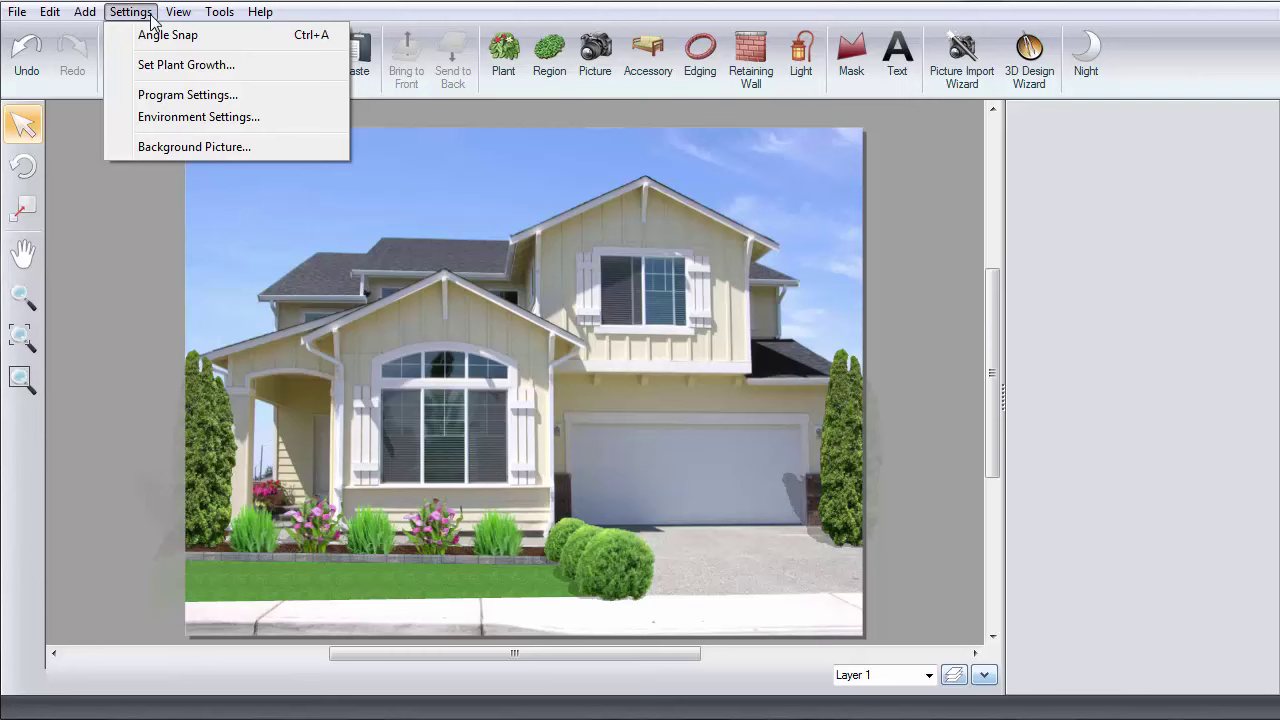
pyautogui.click(229, 146)
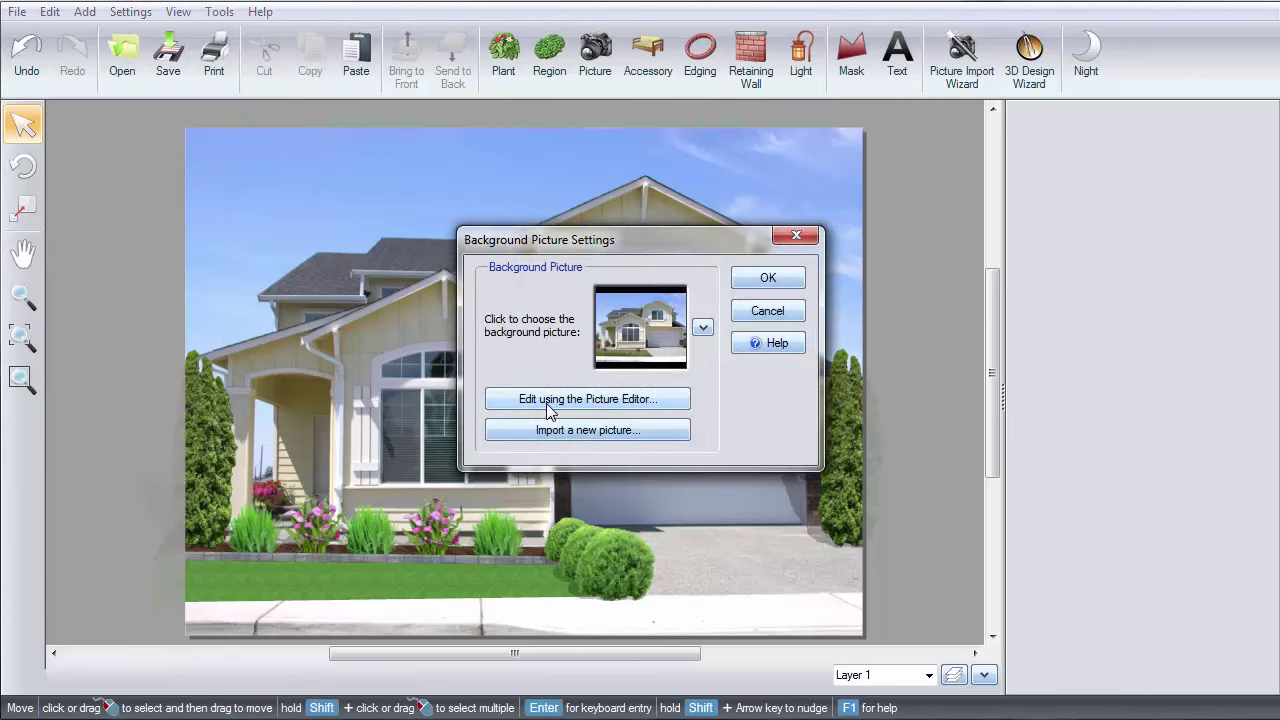
pyautogui.click(552, 405)
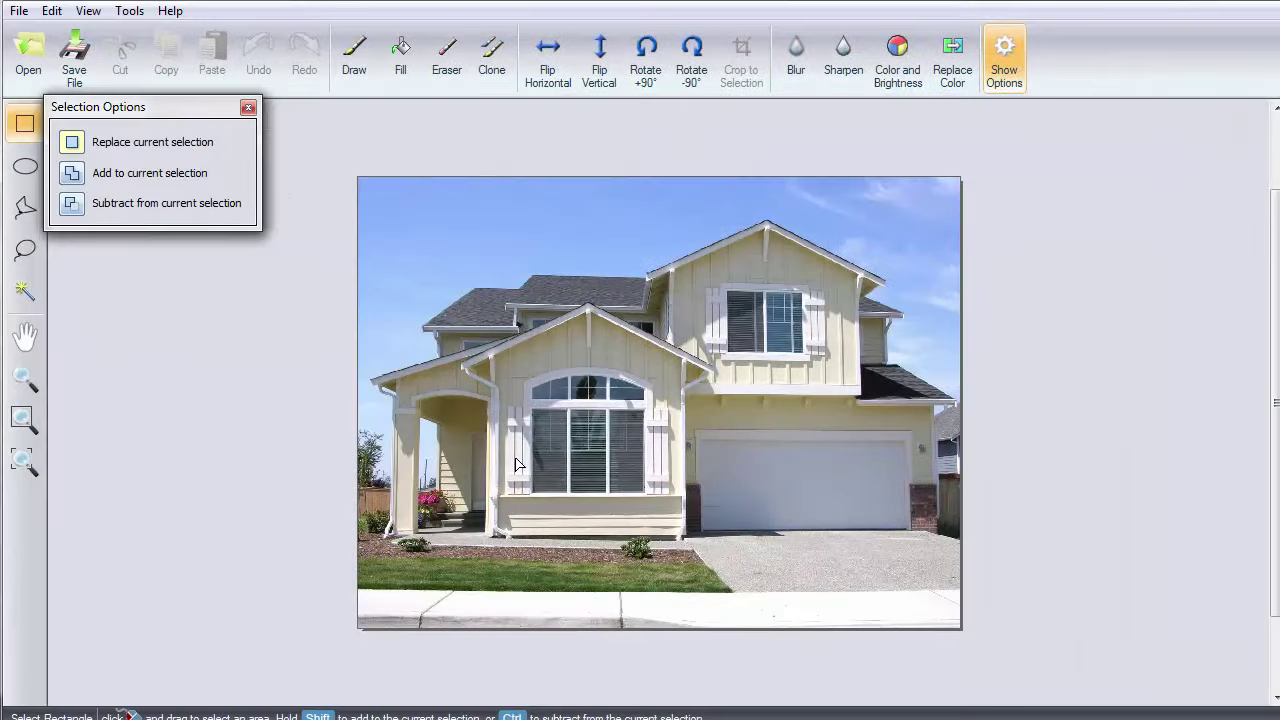
# Zoom in on the porch and clone nearby sky over the top of the lamp pole.
pyautogui.scroll(3, 427, 488)
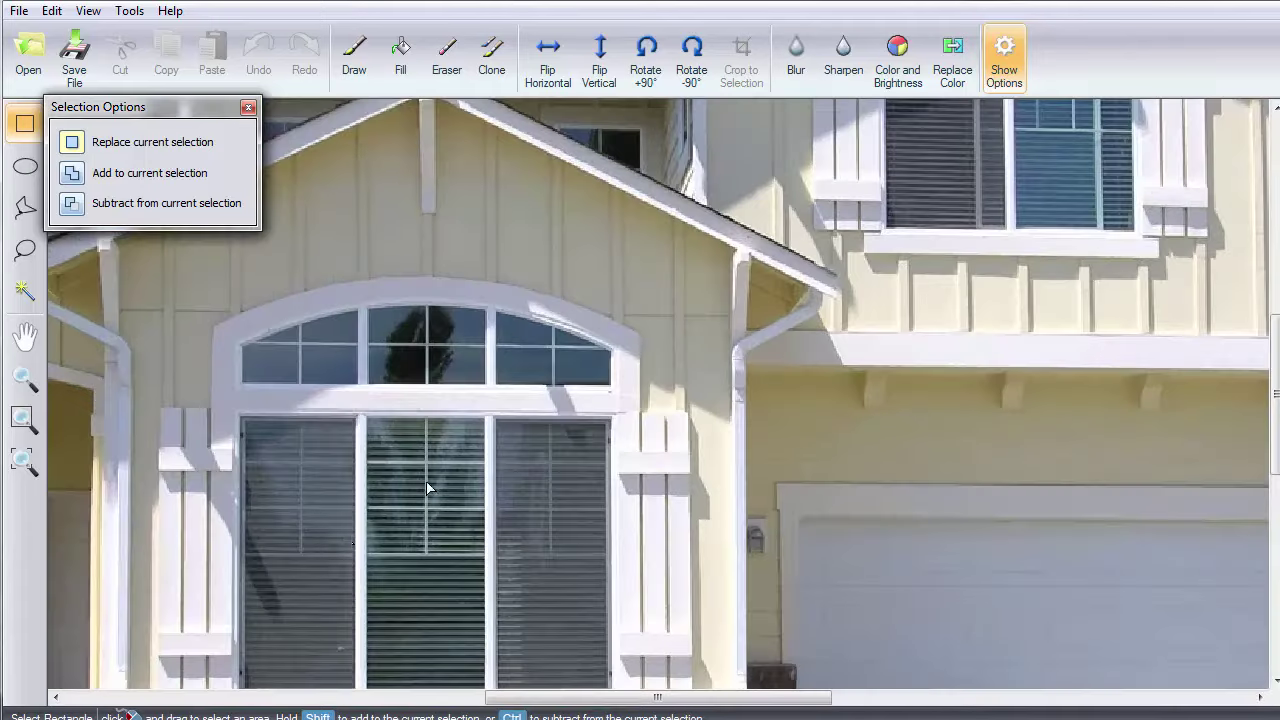
pyautogui.moveTo(427, 488); pyautogui.dragTo(706, 400)
pyautogui.moveTo(150, 500); pyautogui.dragTo(509, 486)
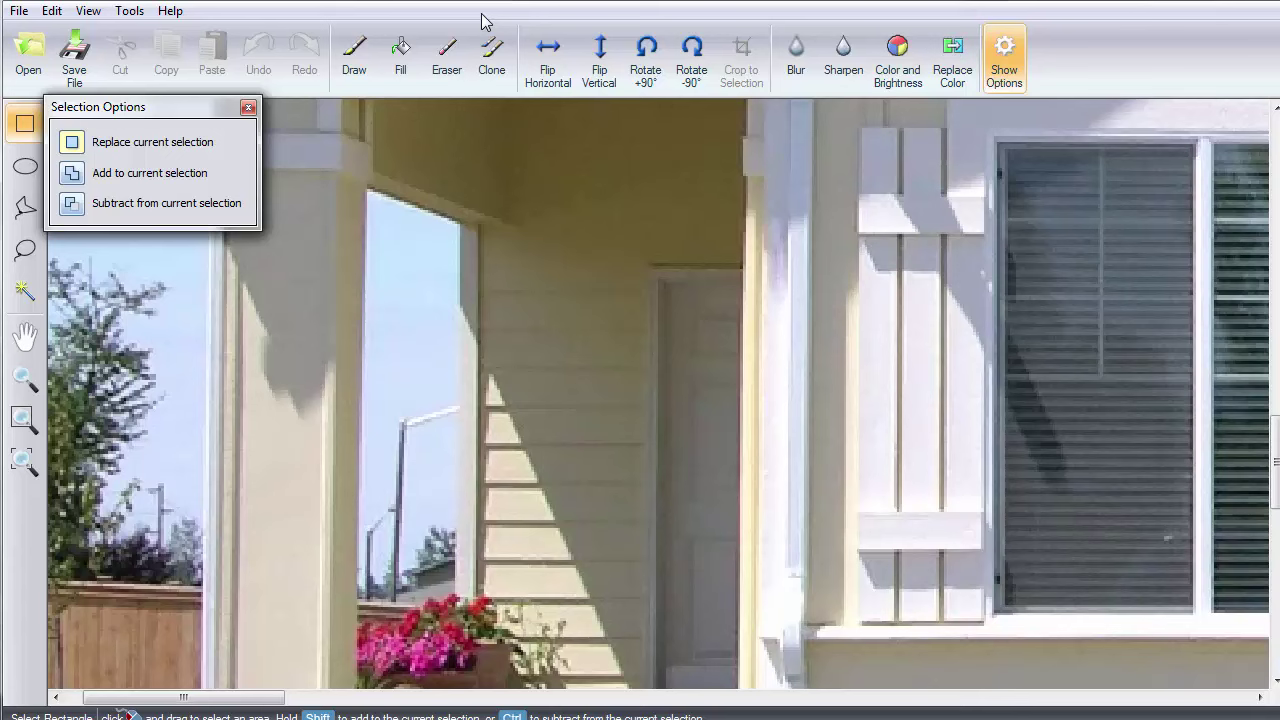
pyautogui.click(491, 58)
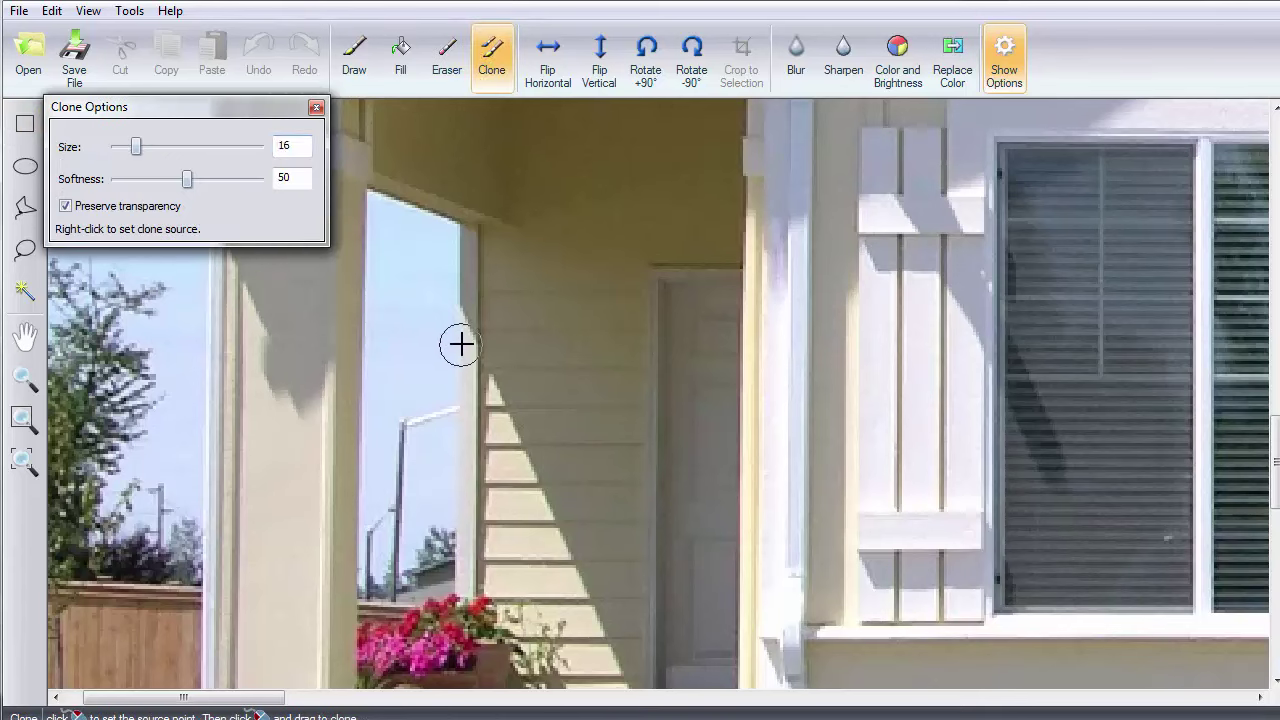
pyautogui.rightClick(459, 345)
pyautogui.moveTo(460, 403)
pyautogui.mouseDown()
pyautogui.moveTo(409, 419)
pyautogui.moveTo(407, 450)
pyautogui.moveTo(401, 408)
pyautogui.moveTo(407, 479)
pyautogui.moveTo(403, 335)
pyautogui.moveTo(407, 552)
pyautogui.moveTo(425, 428)
pyautogui.mouseUp()
pyautogui.rightClick(403, 340)
pyautogui.rightClick(425, 428)
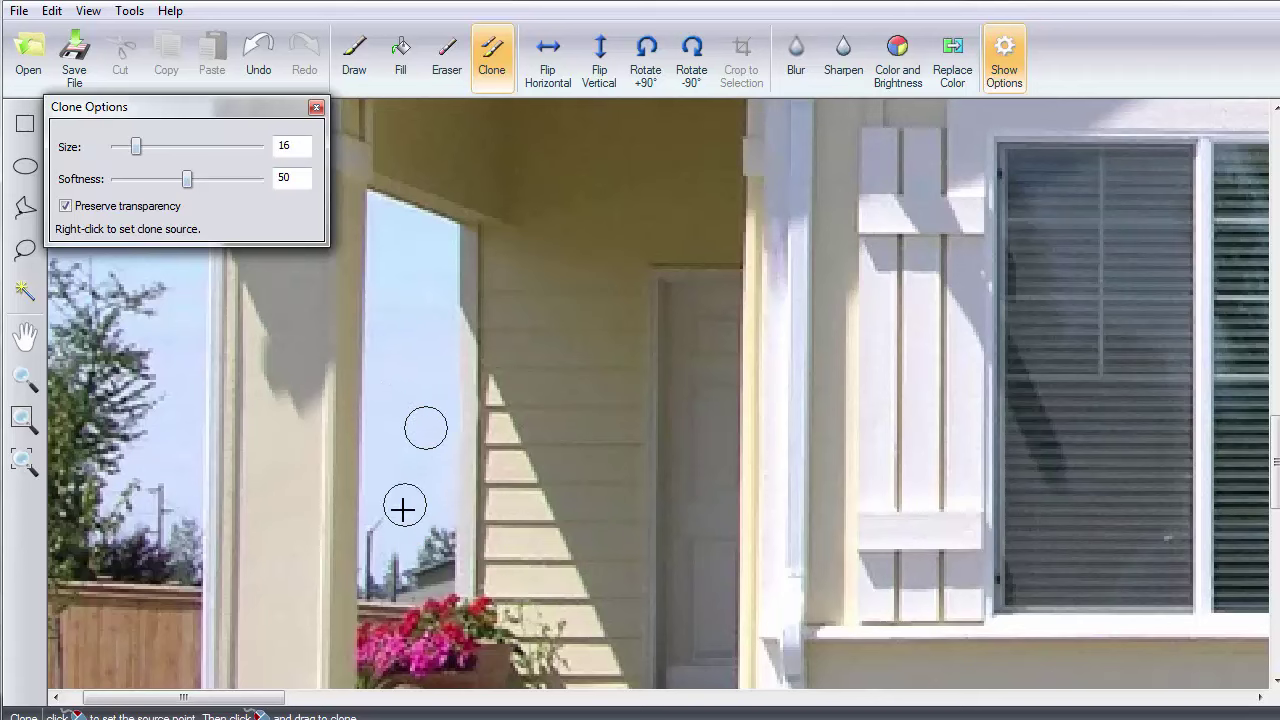
pyautogui.moveTo(396, 522)
pyautogui.mouseDown()
pyautogui.moveTo(389, 543)
pyautogui.moveTo(383, 531)
pyautogui.moveTo(389, 580)
pyautogui.moveTo(374, 563)
pyautogui.moveTo(387, 573)
pyautogui.mouseUp()
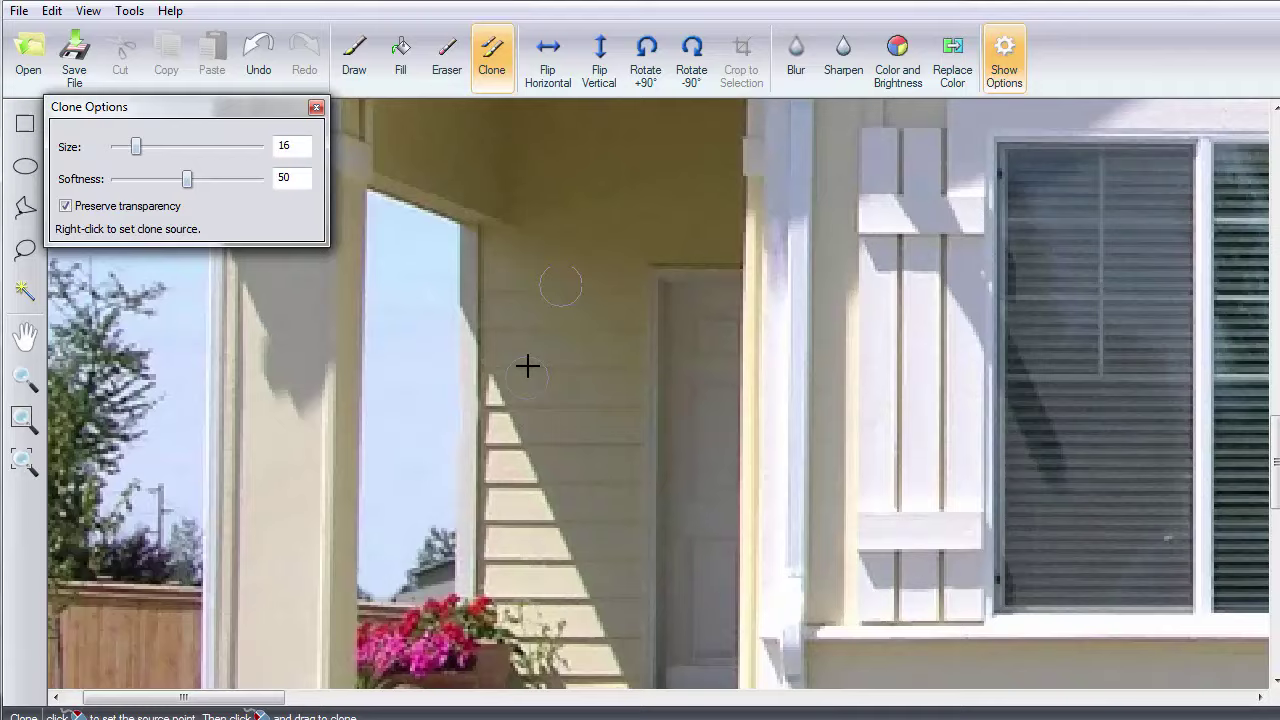
# Close the Picture Editor, keeping the changes and saving the retouched photo as JPG.
pyautogui.scroll(-6, 650, 440)
pyautogui.scroll(5, 665, 400)
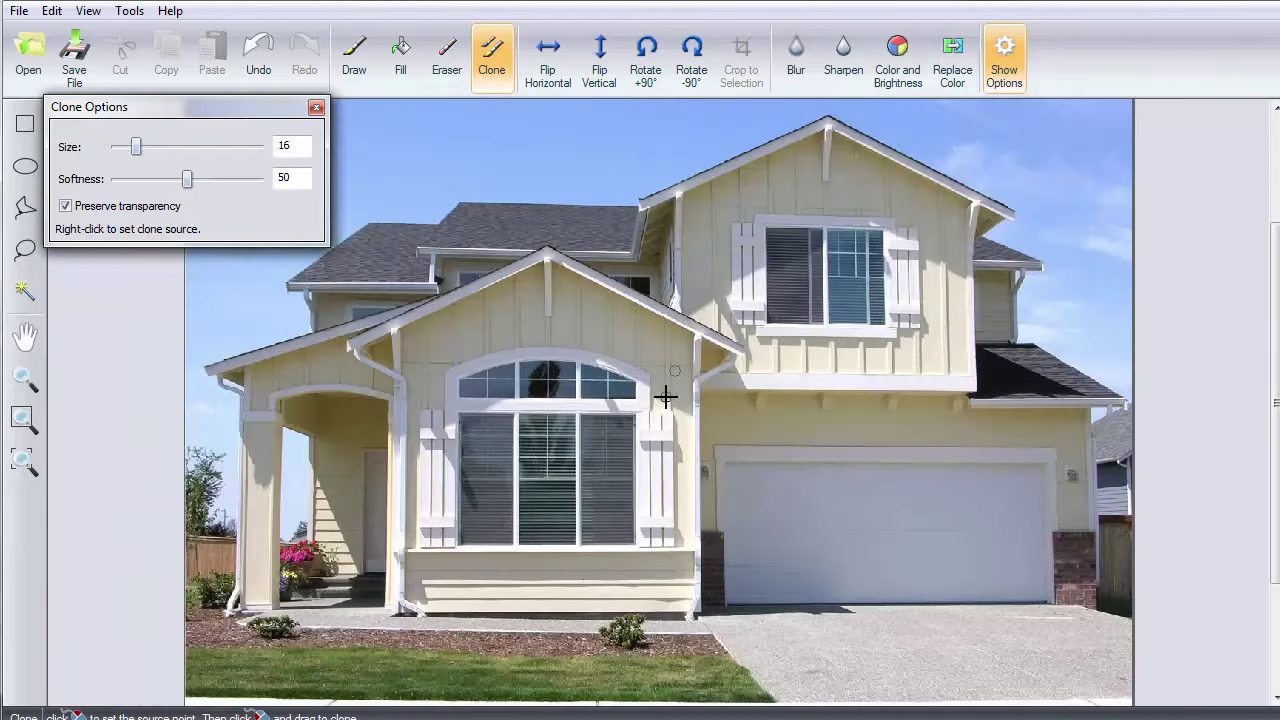
pyautogui.scroll(-1, 665, 400)
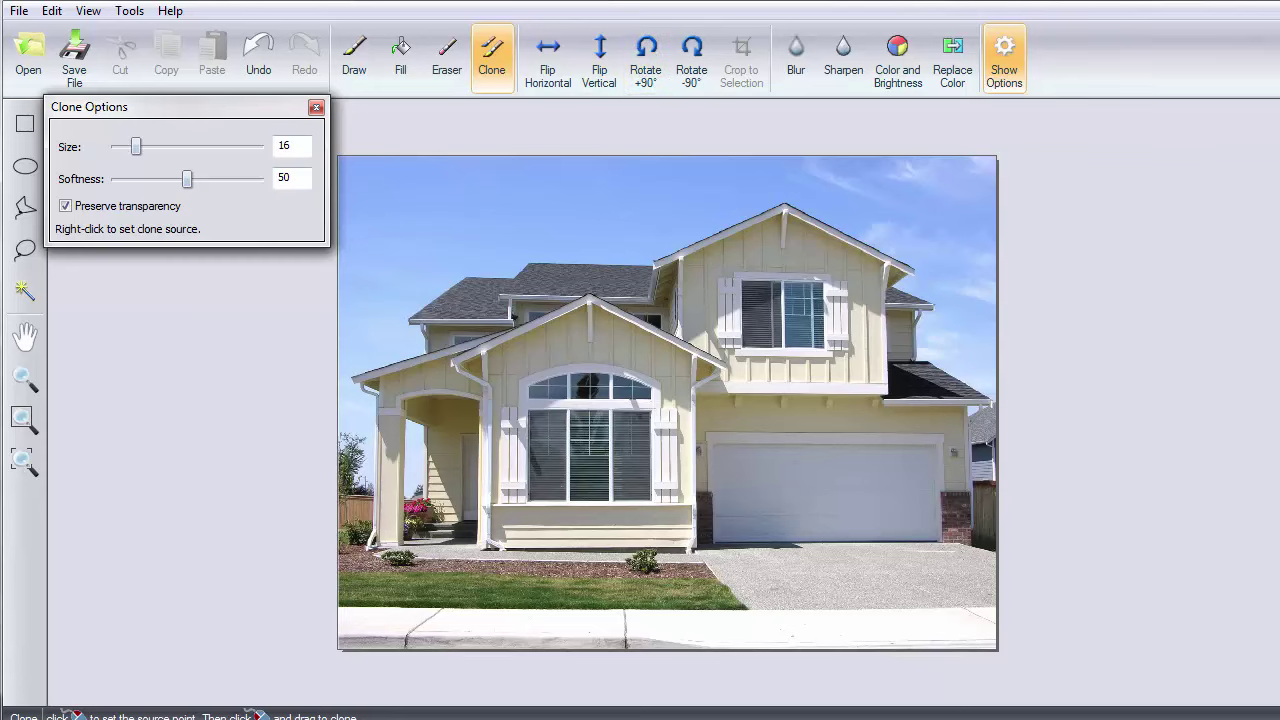
pyautogui.hotkey('ctrl', 'o')
pyautogui.click(560, 412)
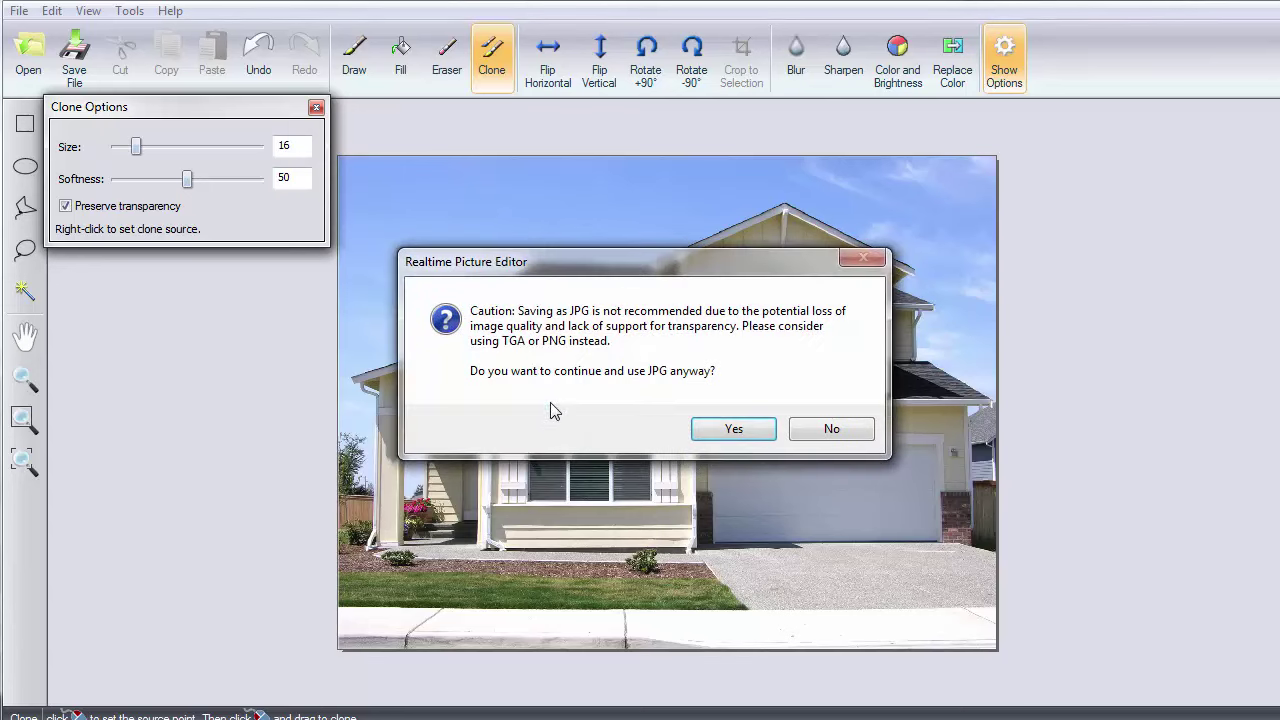
pyautogui.click(733, 422)
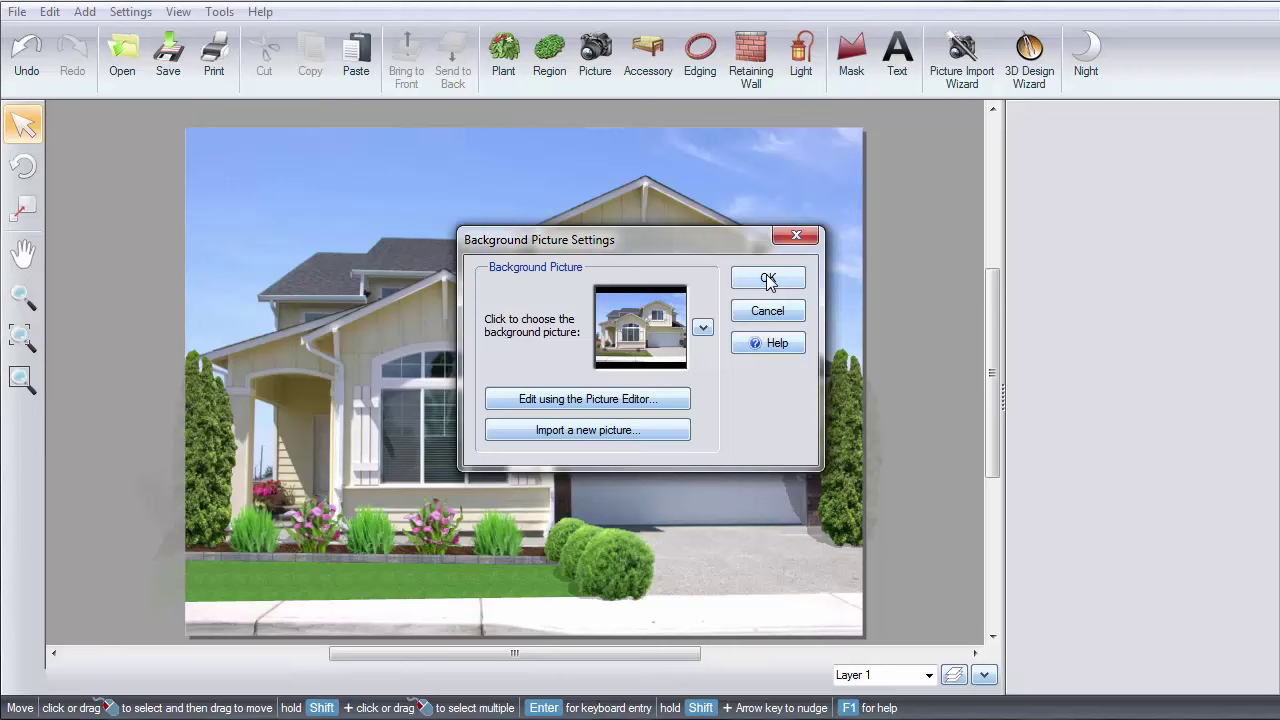
# Accept the updated background and import Tutorial.jpg as an Other Photo via the Picture Import Wizard.
pyautogui.click(767, 279)
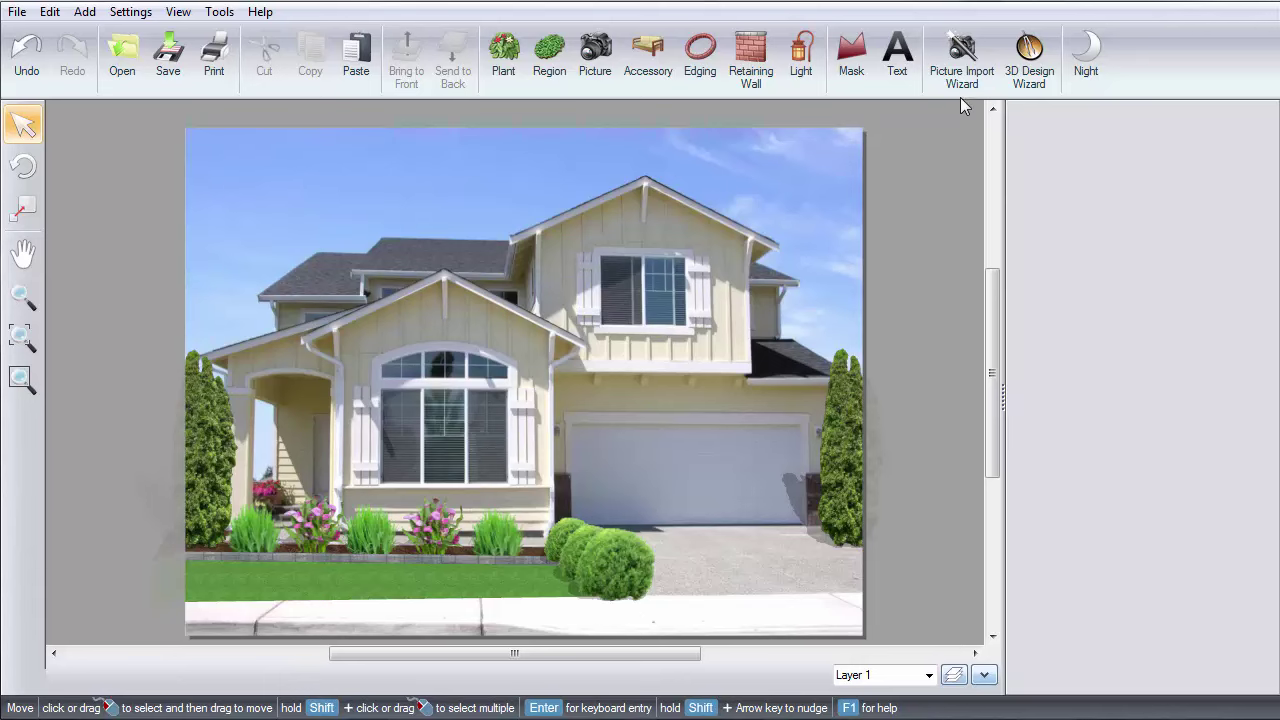
pyautogui.click(961, 65)
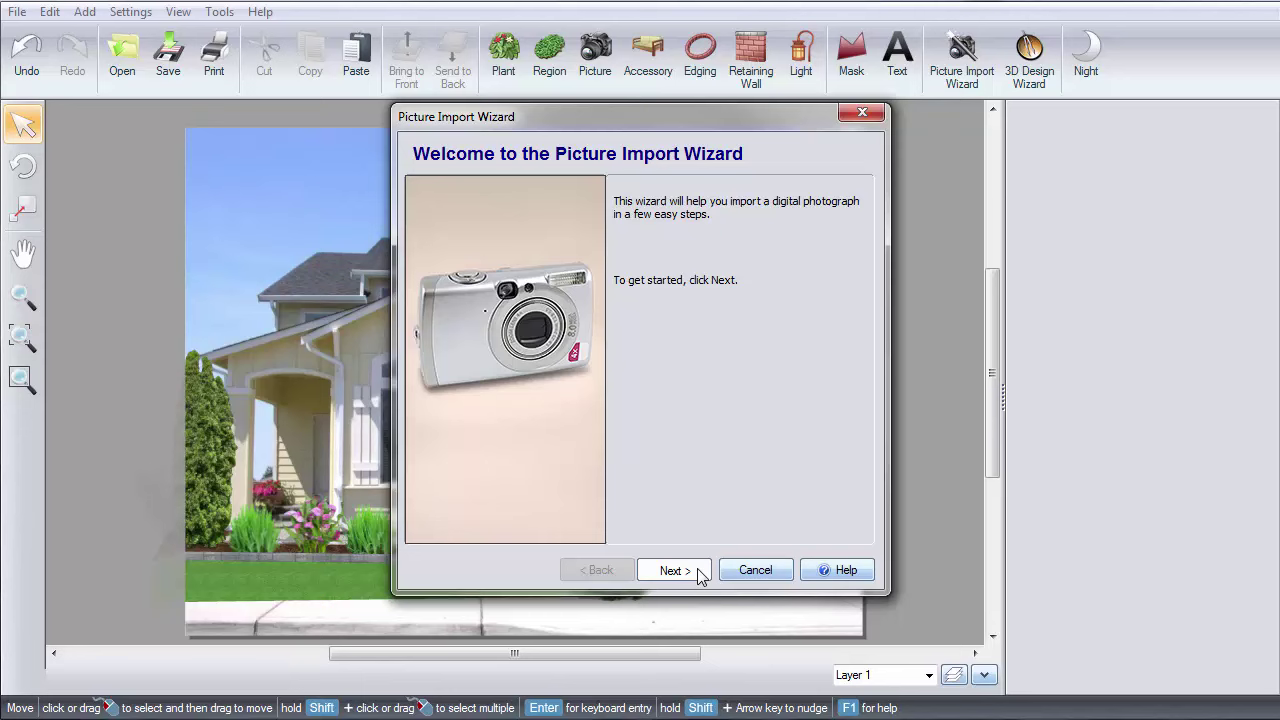
pyautogui.click(688, 570)
pyautogui.click(600, 264)
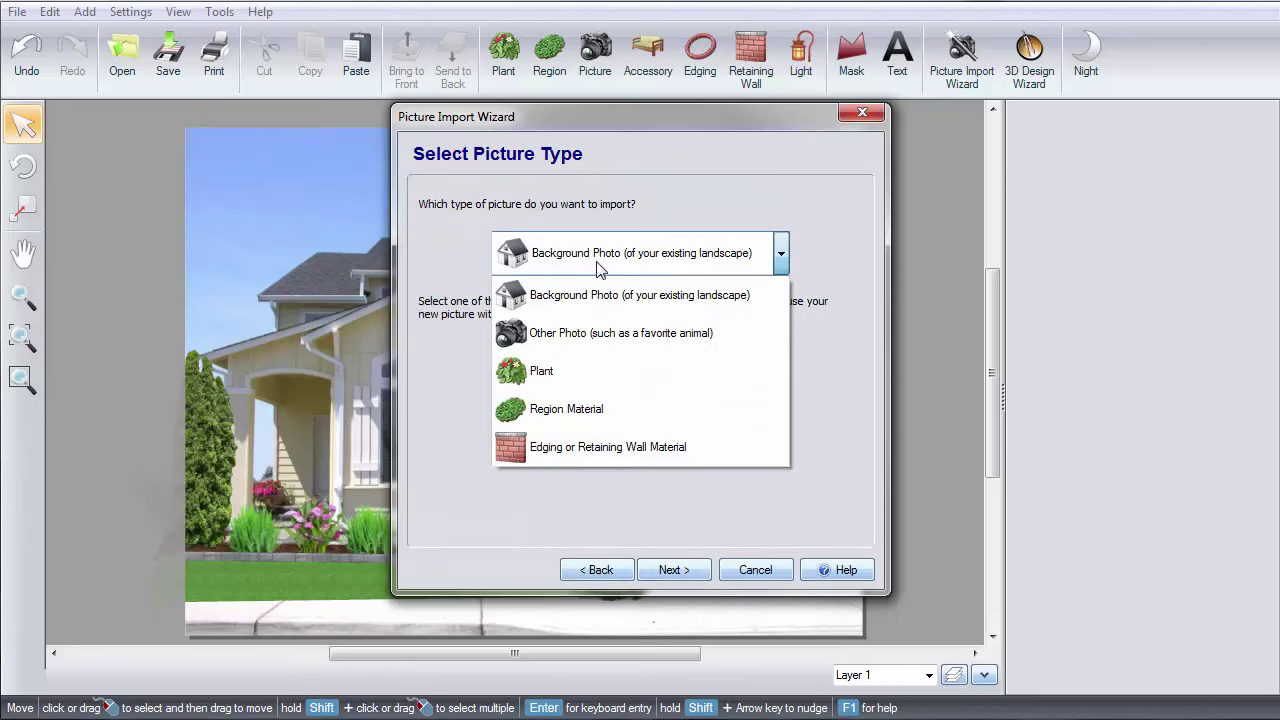
pyautogui.click(572, 334)
pyautogui.click(674, 569)
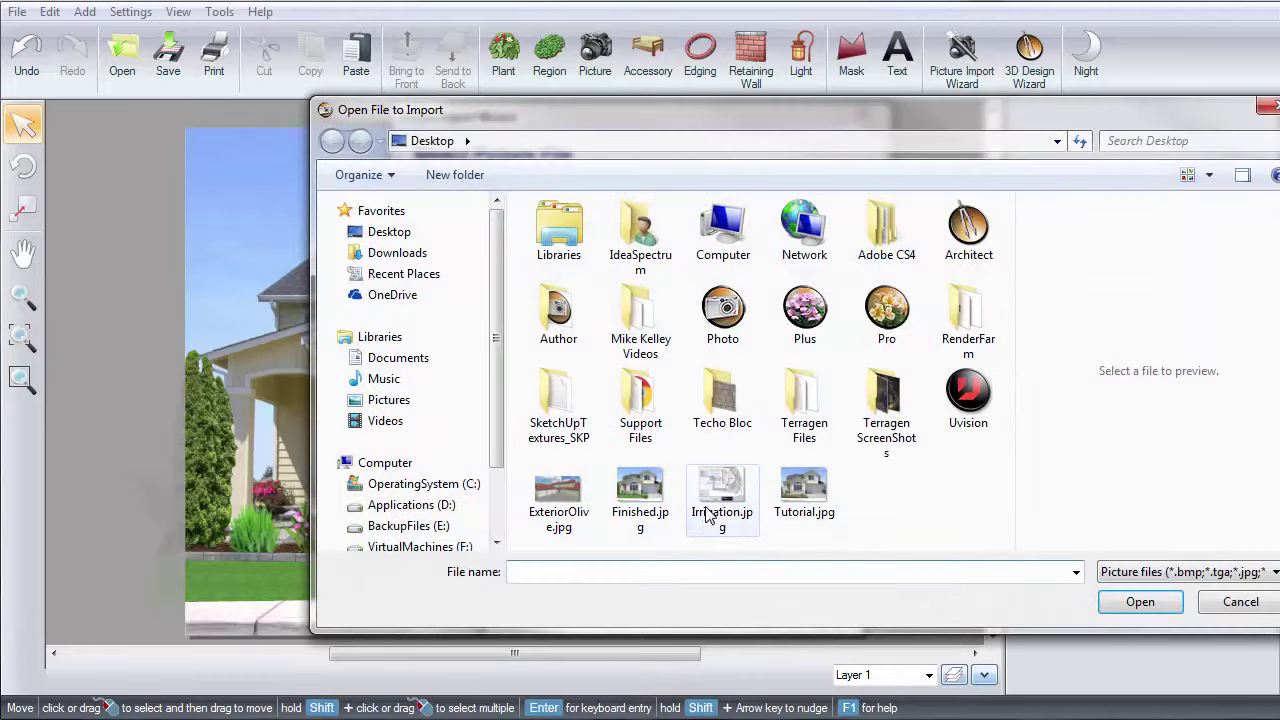
pyautogui.doubleClick(792, 490)
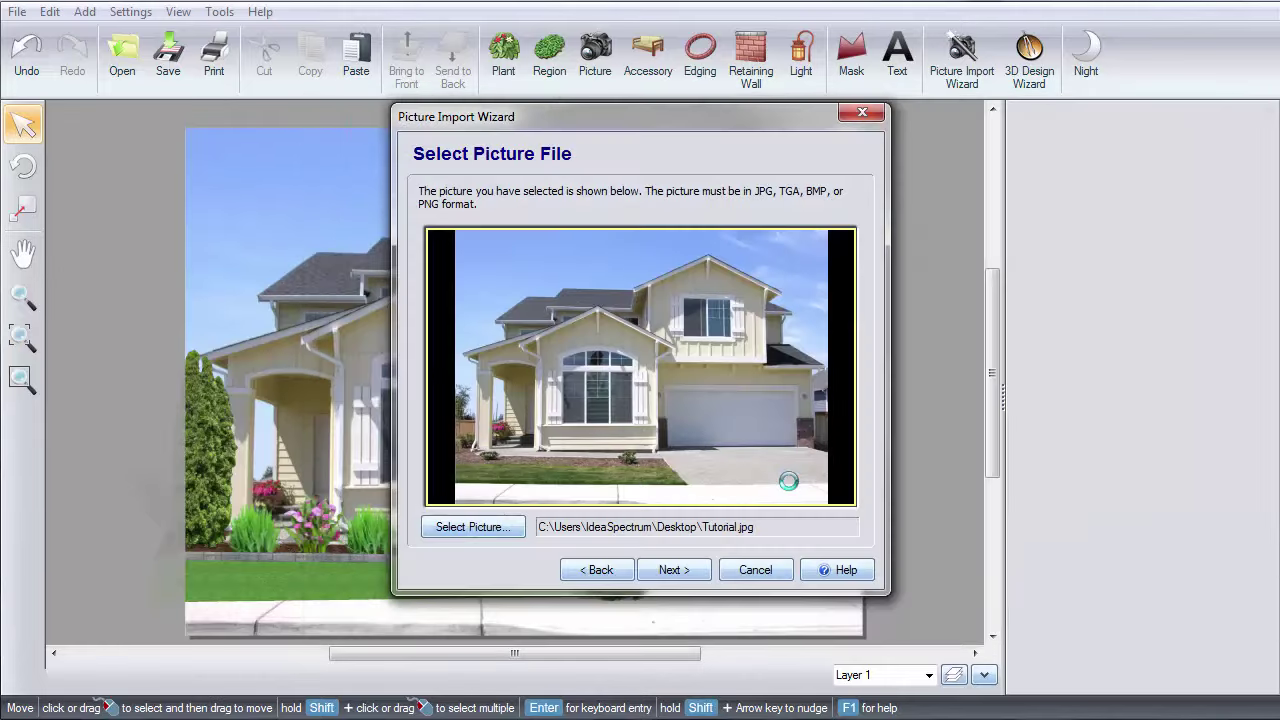
pyautogui.click(680, 570)
pyautogui.click(671, 570)
pyautogui.click(673, 570)
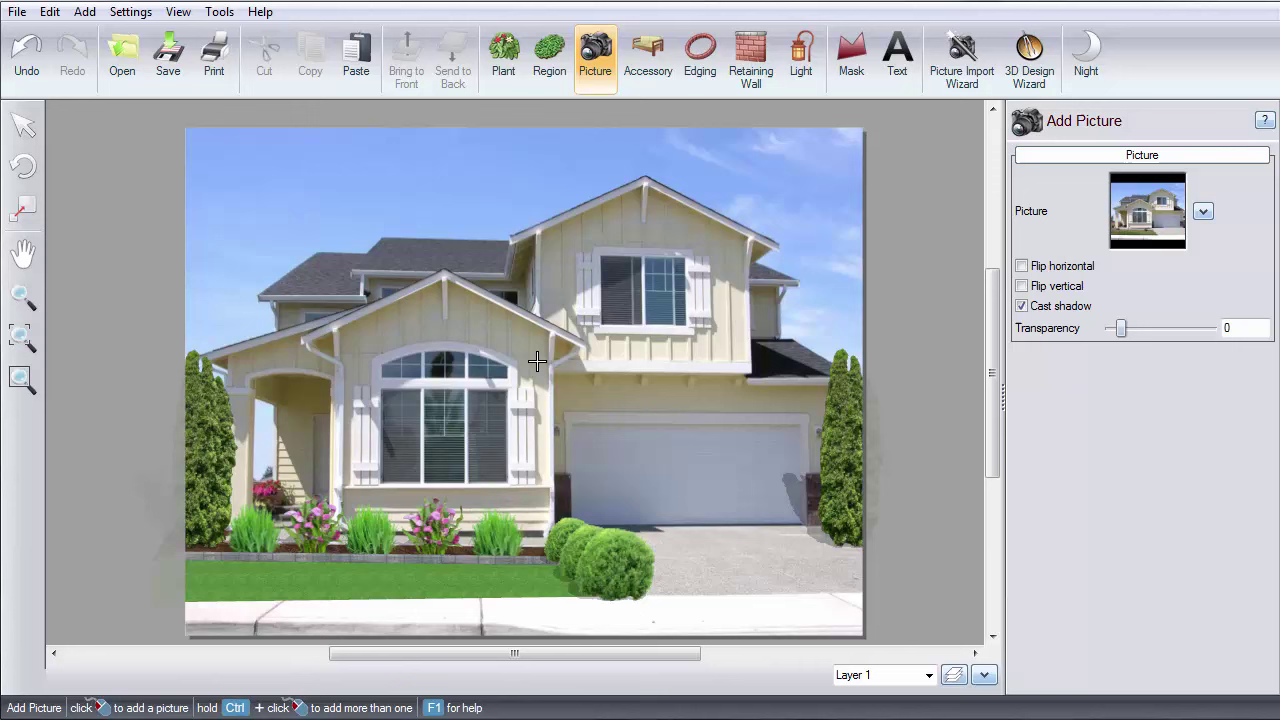
# Place the Tutorial.jpg inset small at the upper left and turn off its cast shadow.
pyautogui.moveTo(410, 247); pyautogui.dragTo(335, 153)
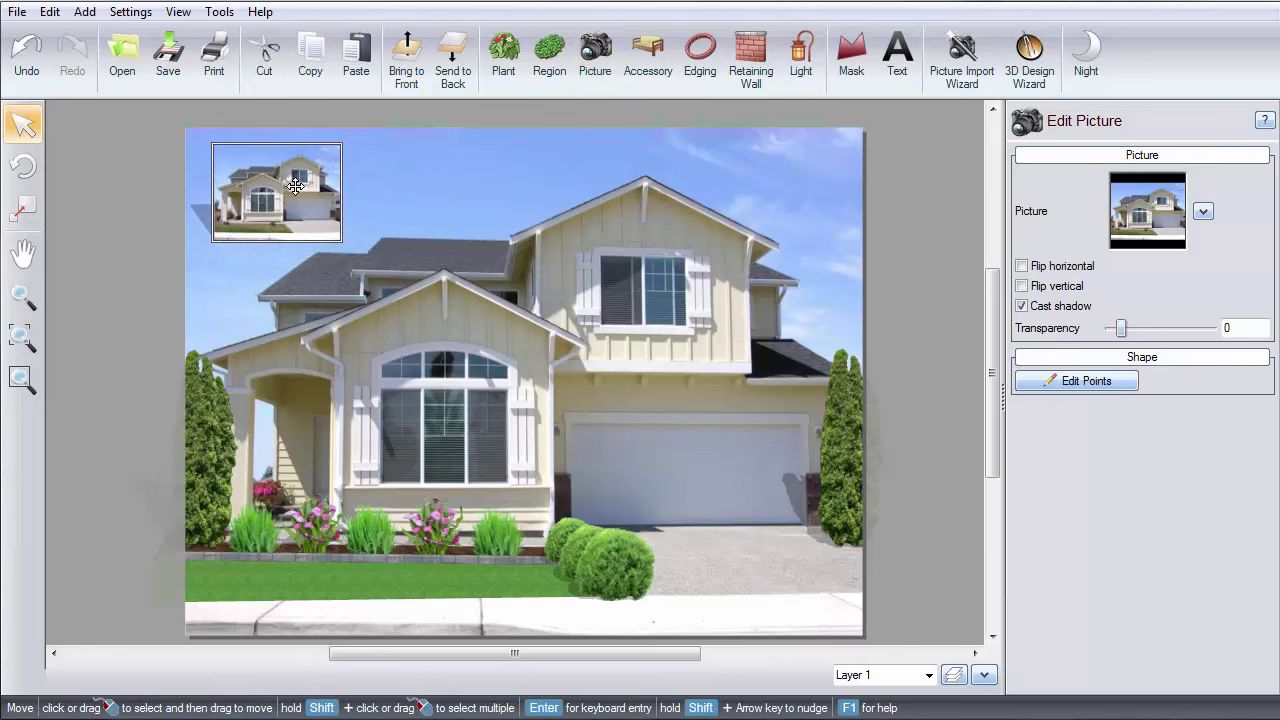
pyautogui.click(1021, 305)
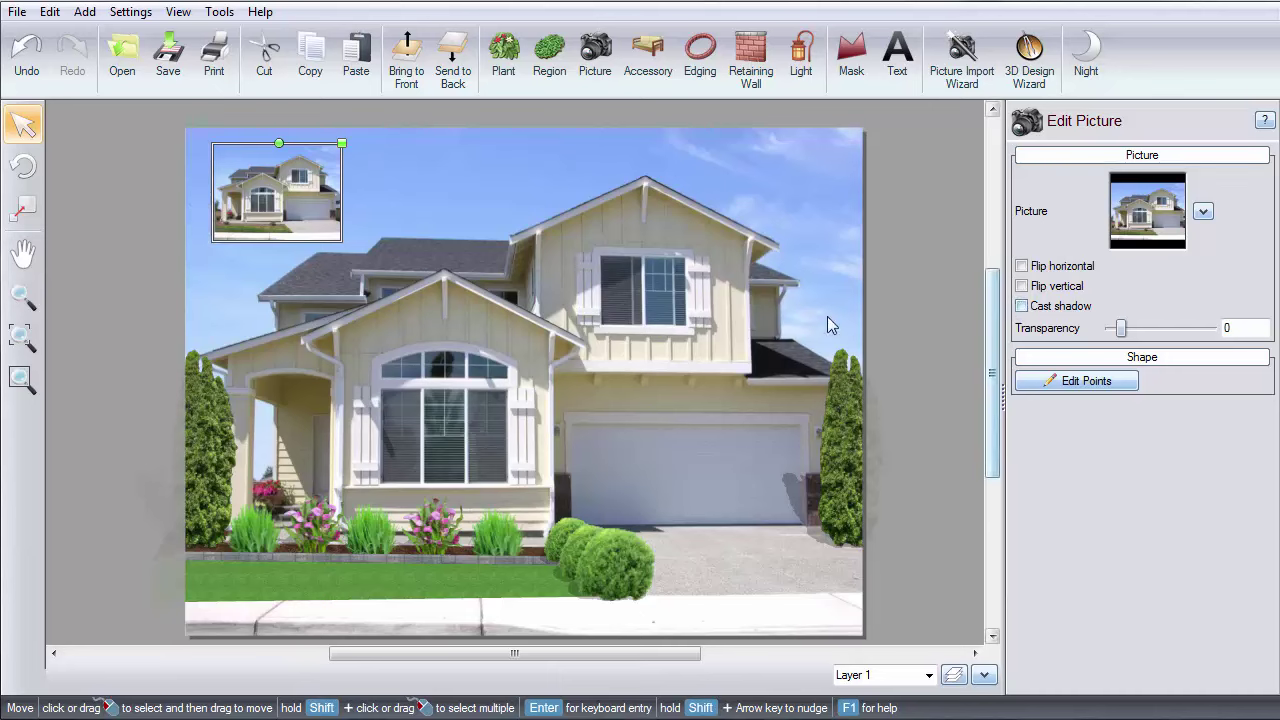
pyautogui.click(897, 55)
# Add a text label reading 'Before' below the inset photo and enlarge it.
pyautogui.click(250, 275)
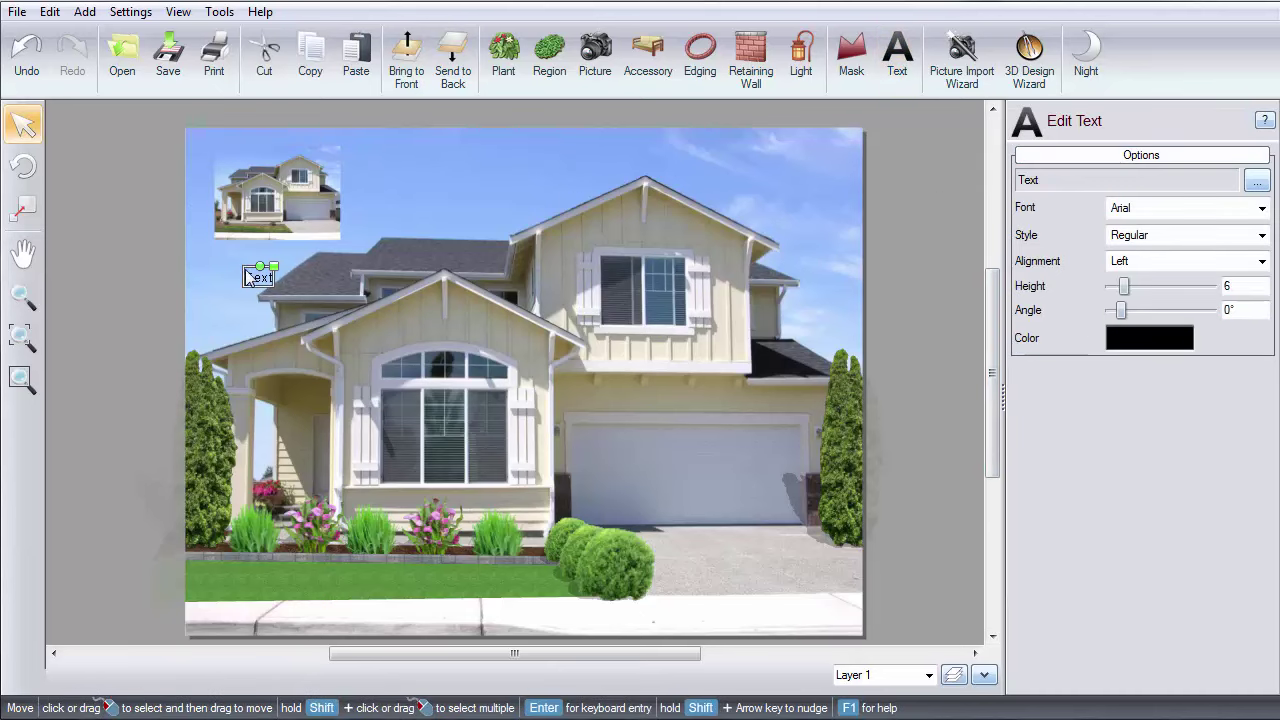
pyautogui.click(1257, 181)
pyautogui.write('Before')
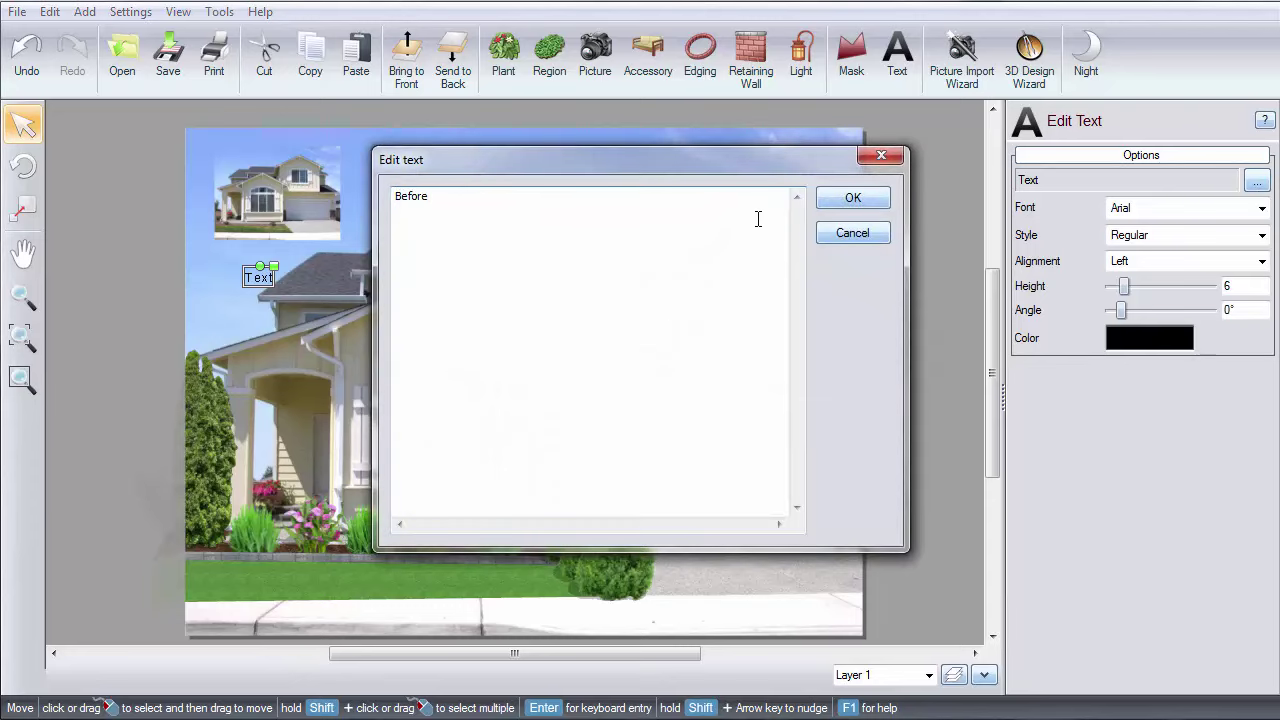
pyautogui.click(852, 199)
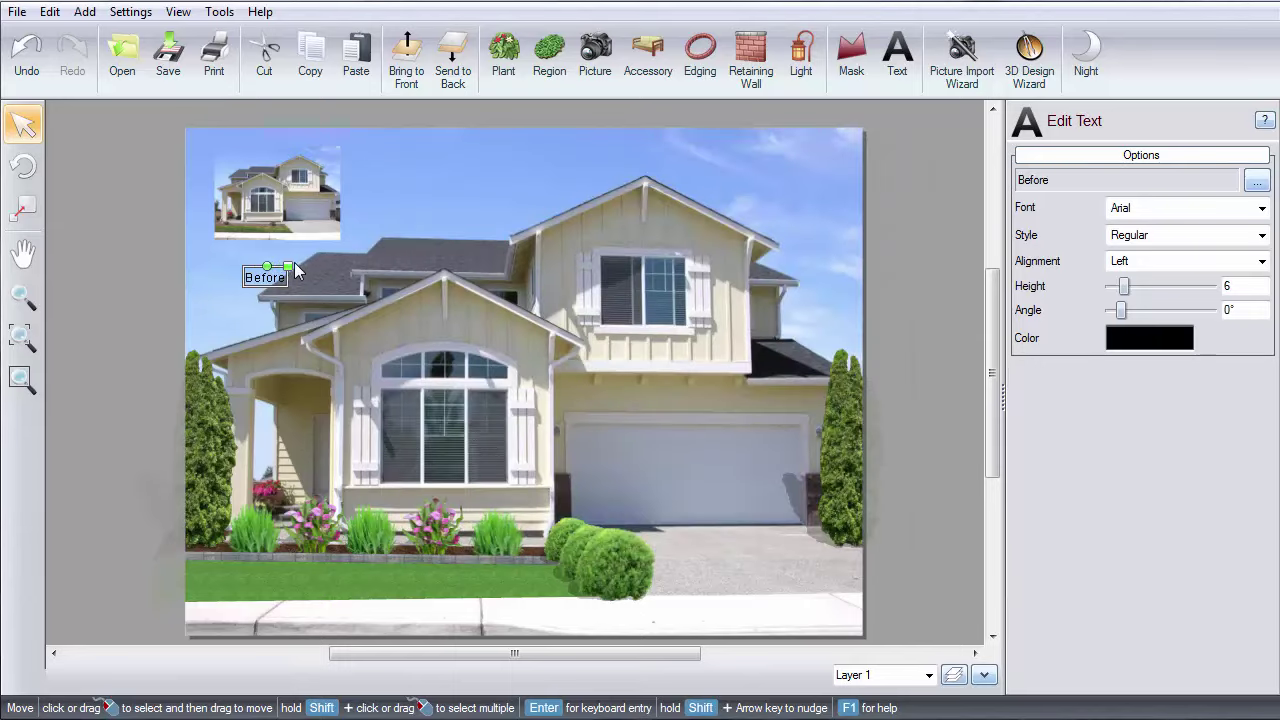
pyautogui.moveTo(290, 266)
pyautogui.mouseDown()
pyautogui.moveTo(308, 262)
pyautogui.moveTo(272, 257)
pyautogui.mouseUp()
# Nudge the inset photo up-left and the Before caption left to align them.
pyautogui.click(270, 195)
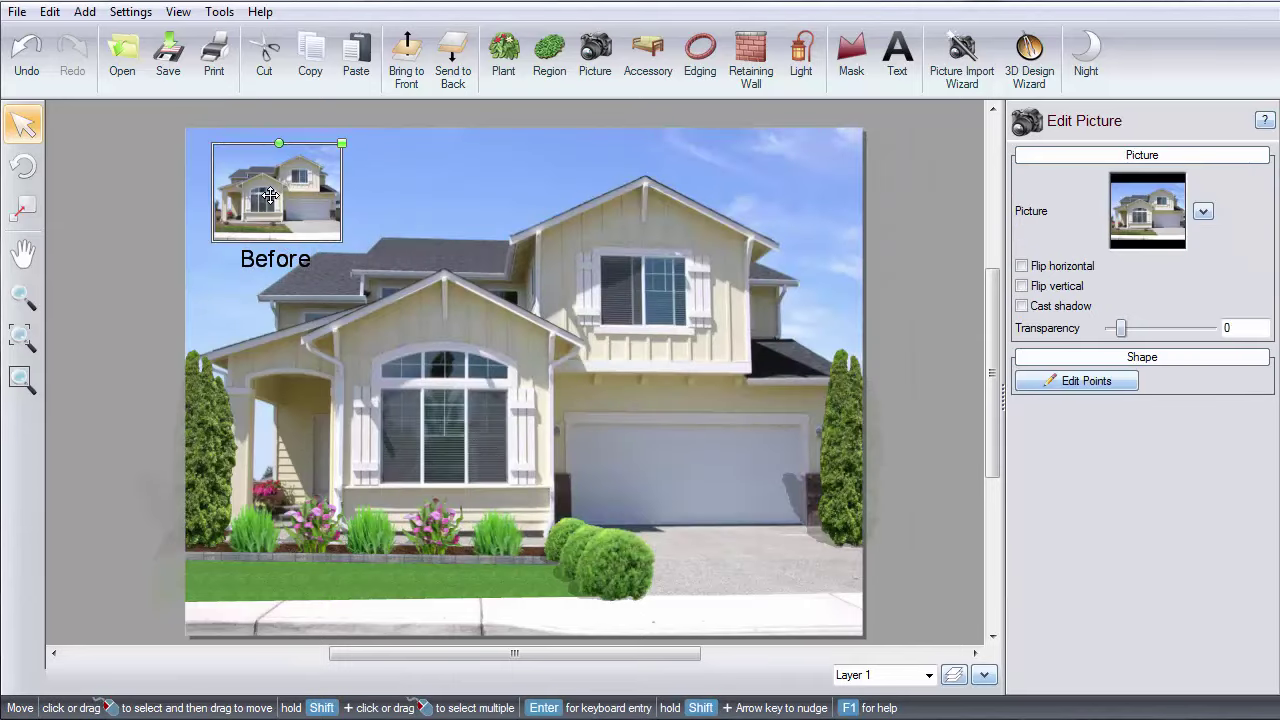
pyautogui.moveTo(270, 195); pyautogui.dragTo(260, 192)
pyautogui.moveTo(280, 259); pyautogui.dragTo(268, 255)
pyautogui.click(639, 303)
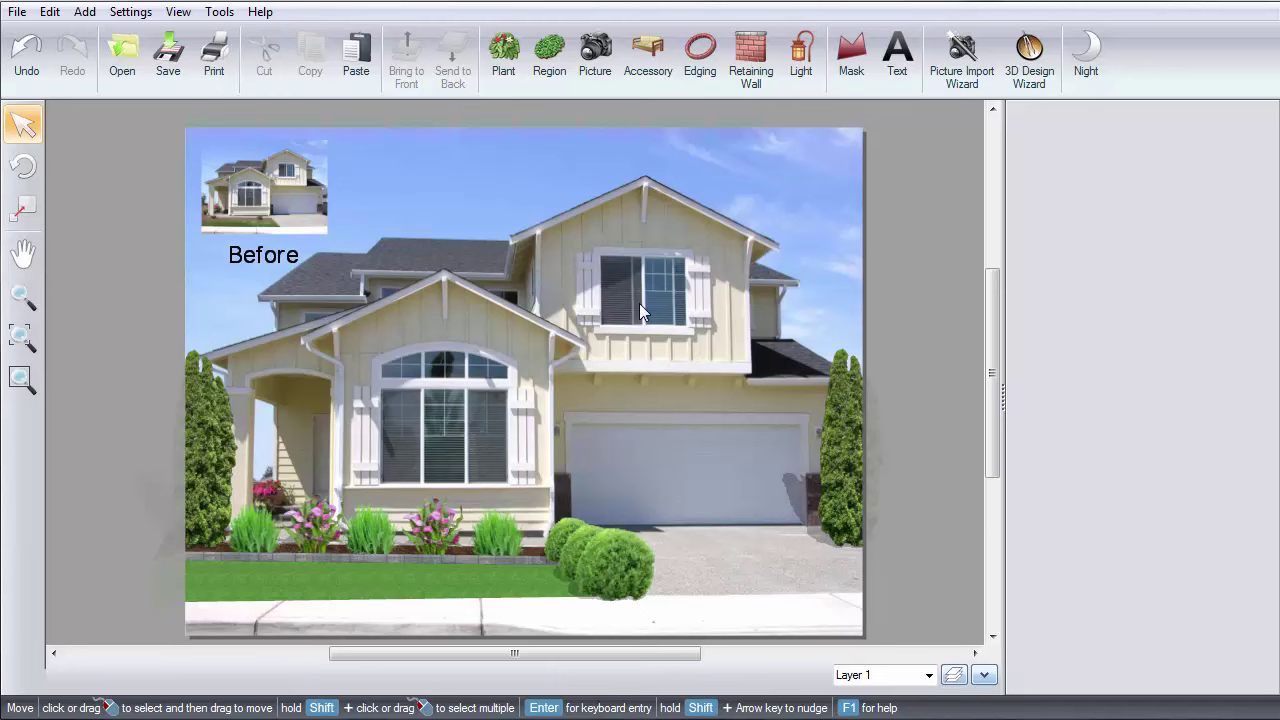
# Export the design as Finished.jpg at 1280 x 960 high quality, replacing the existing file.
pyautogui.click(12, 13)
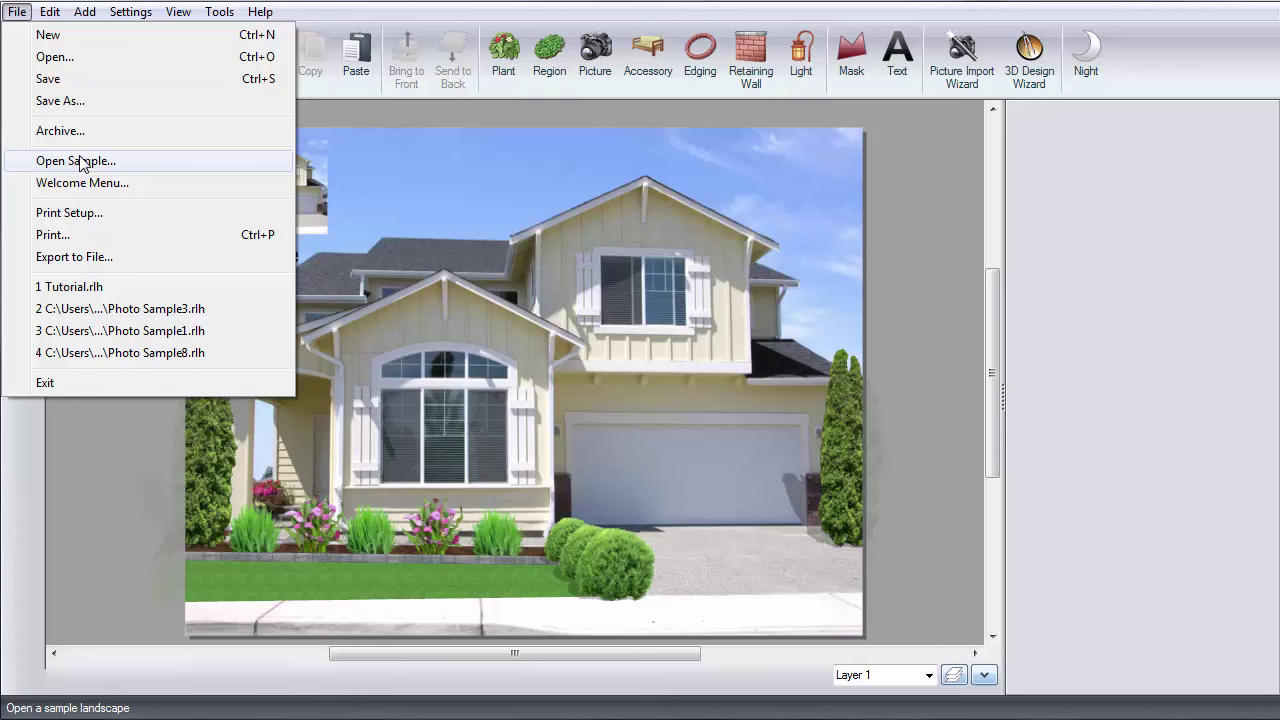
pyautogui.click(78, 257)
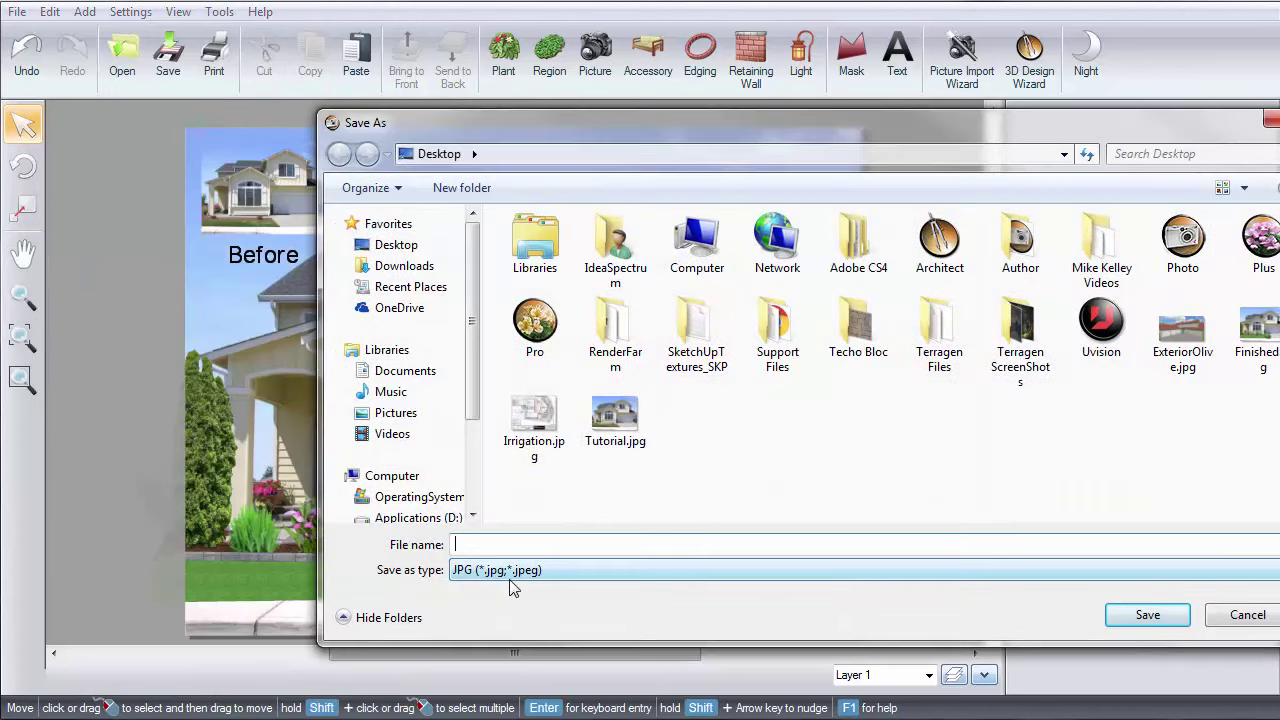
pyautogui.click(465, 579)
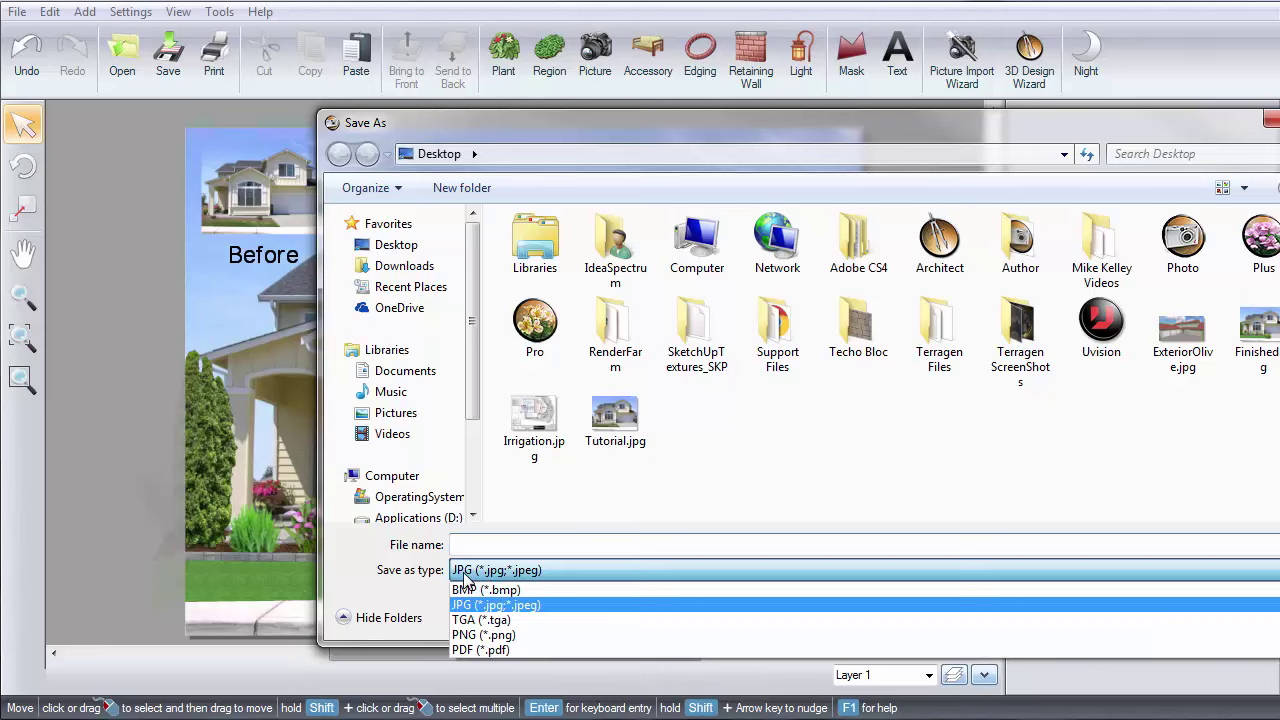
pyautogui.click(464, 580)
pyautogui.click(470, 545)
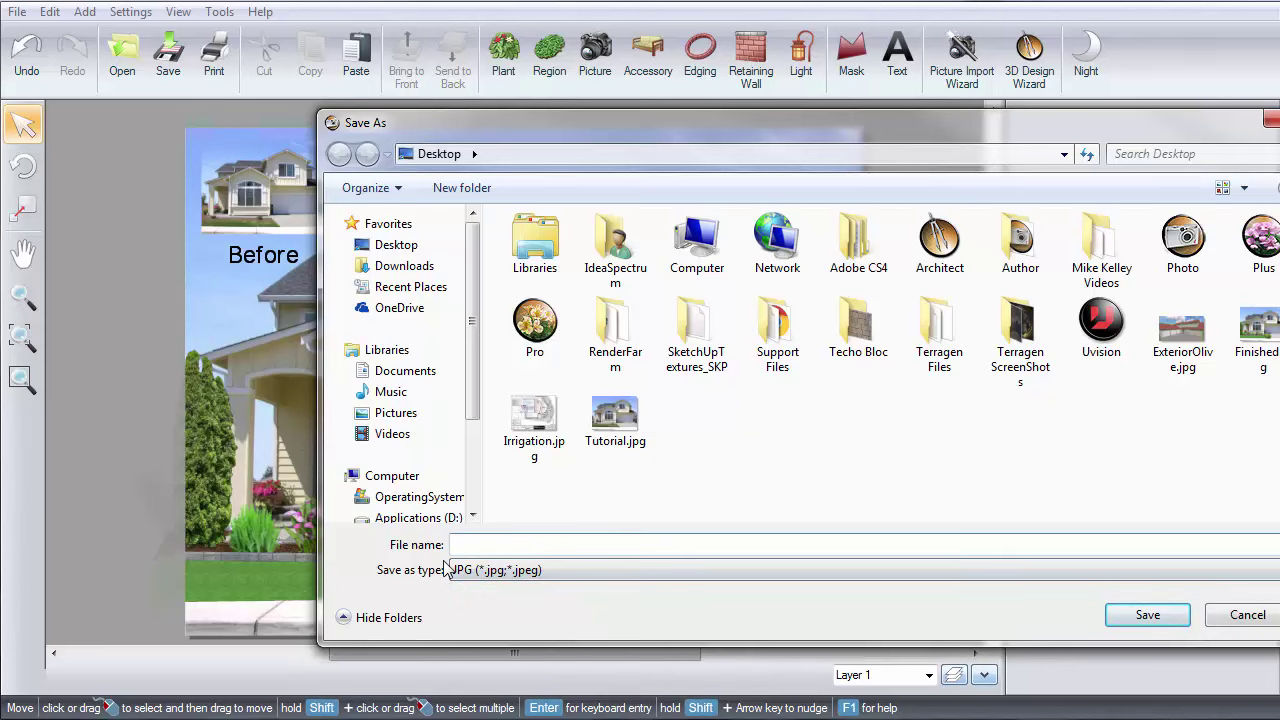
pyautogui.write('Finished')
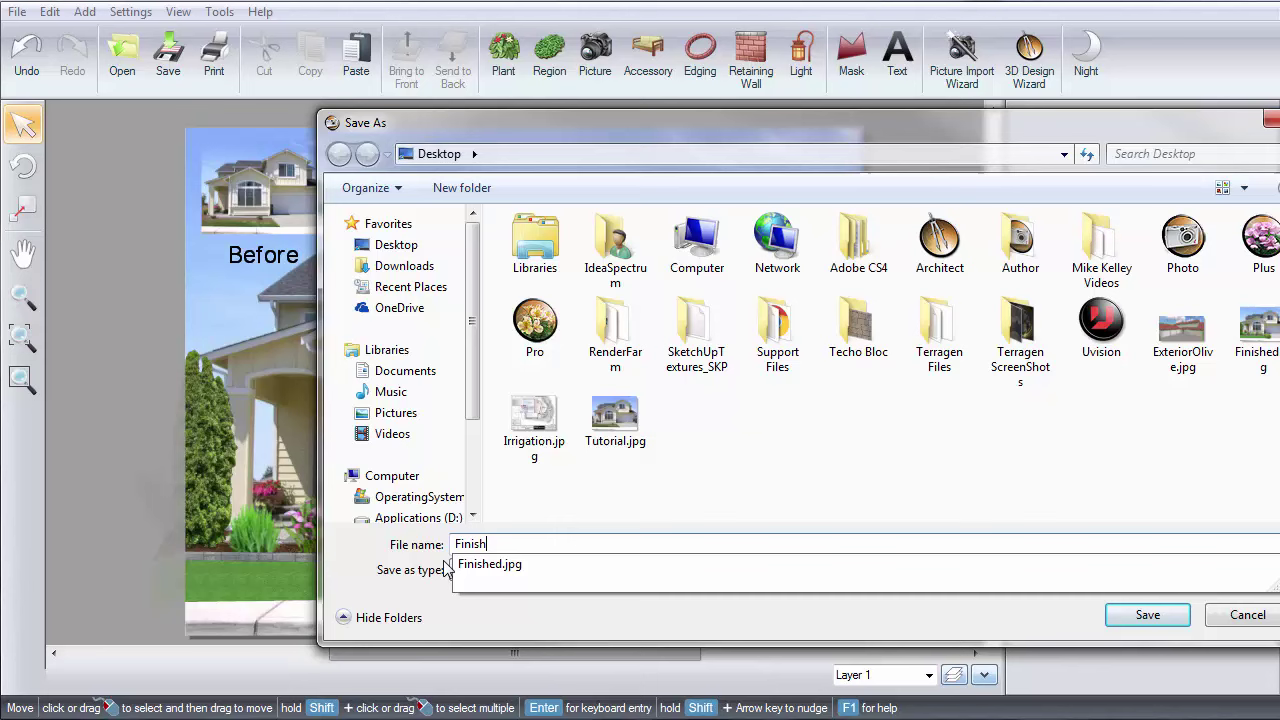
pyautogui.click(1133, 618)
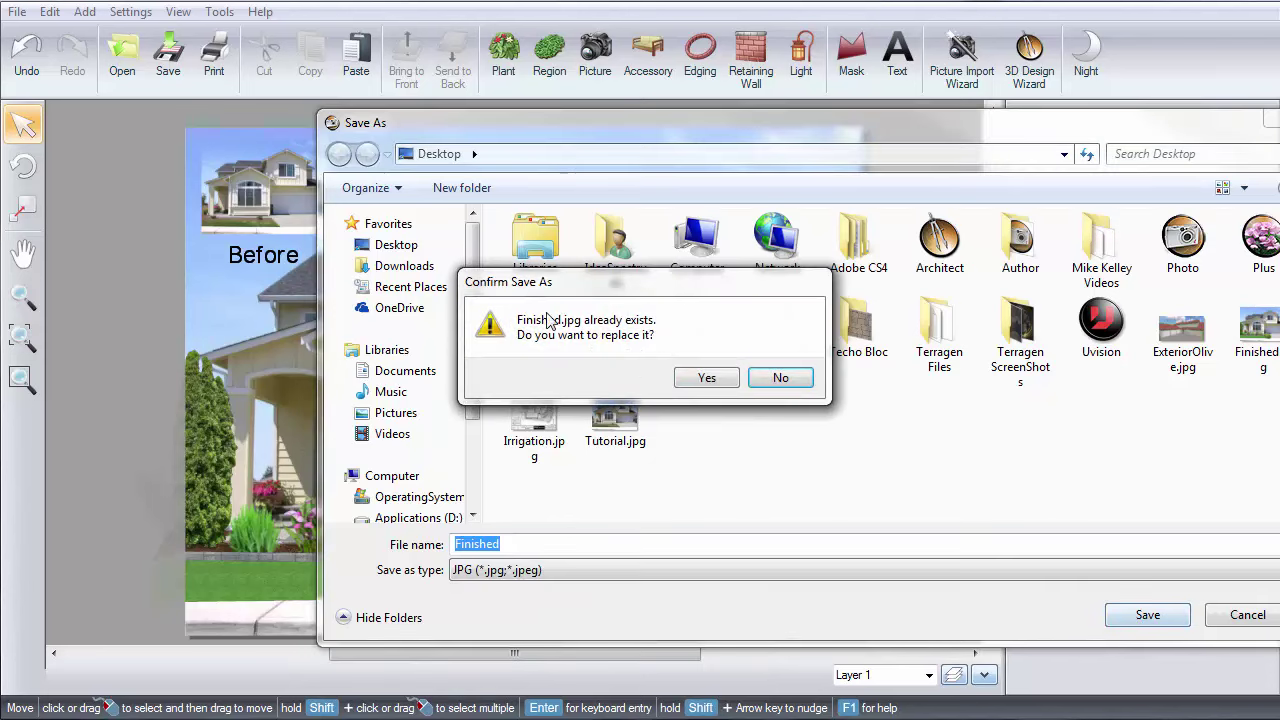
pyautogui.click(698, 375)
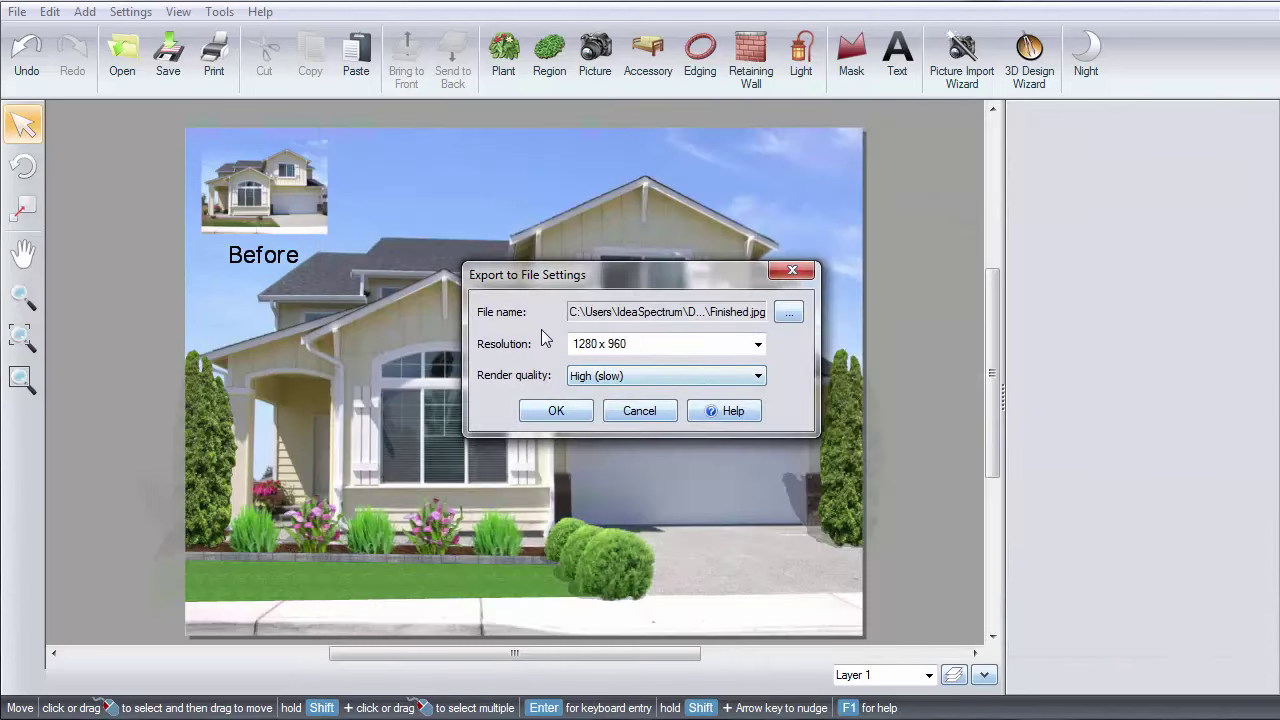
pyautogui.click(555, 410)
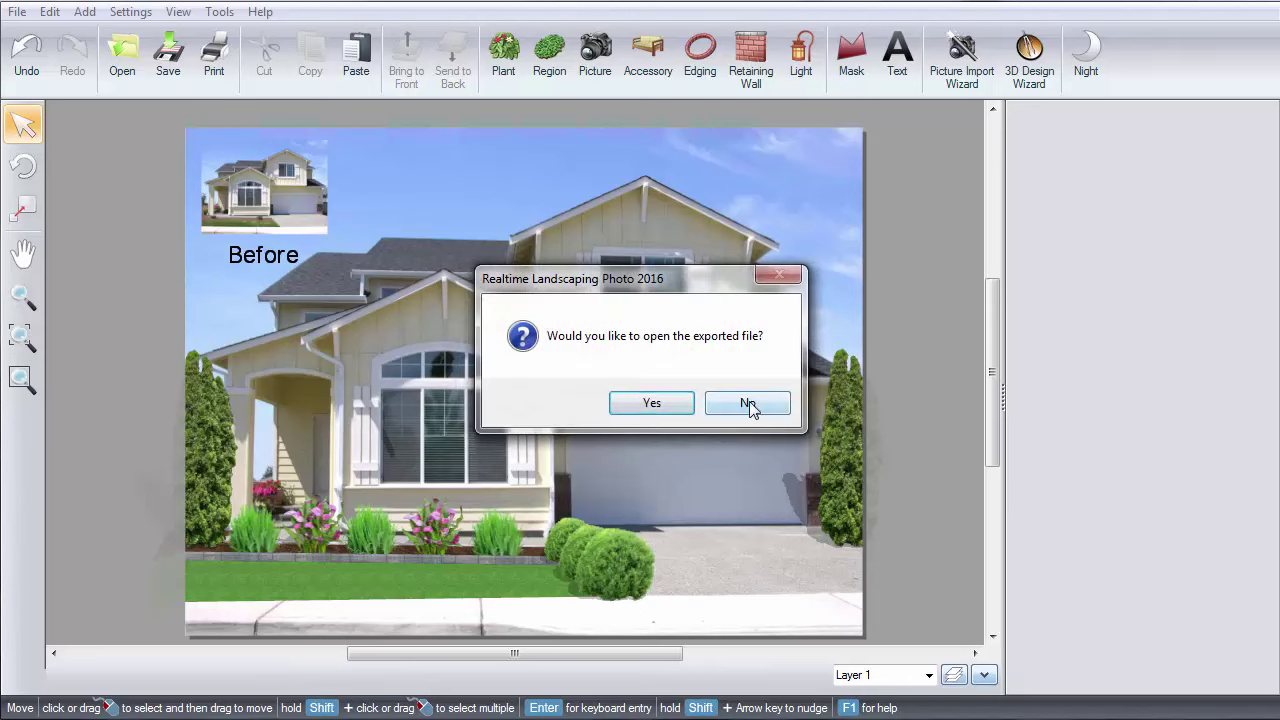
pyautogui.click(749, 403)
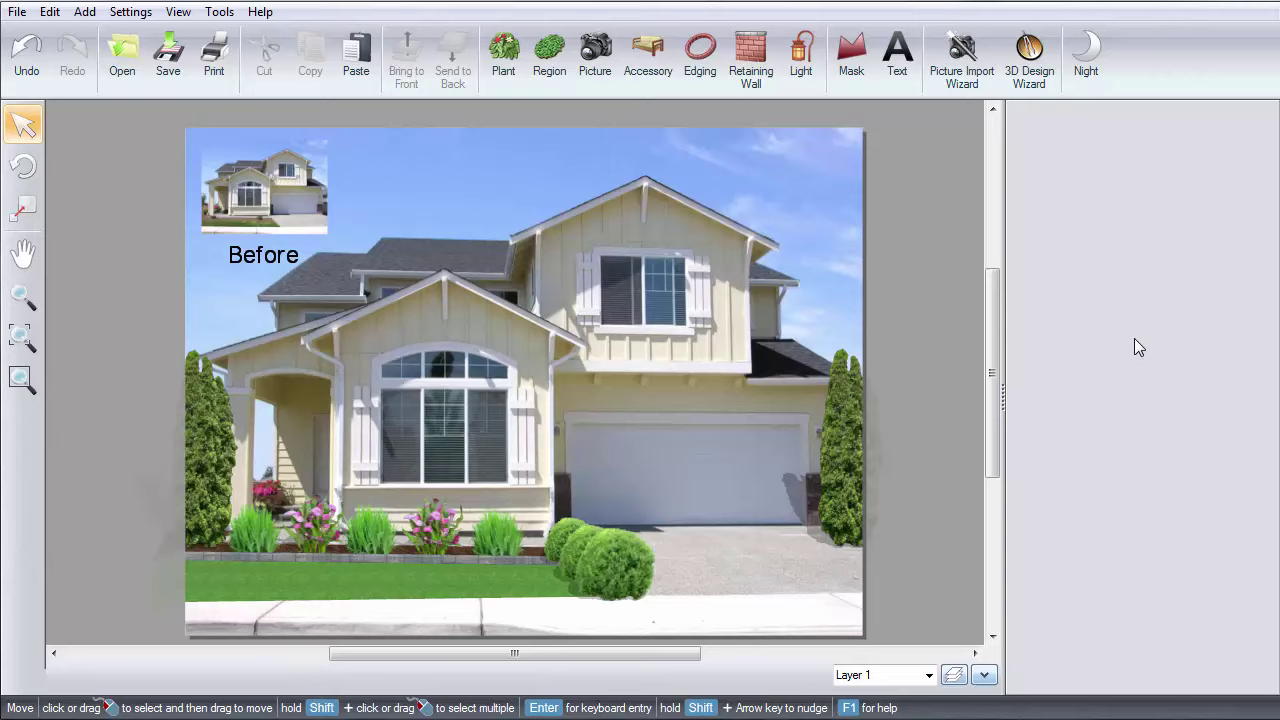